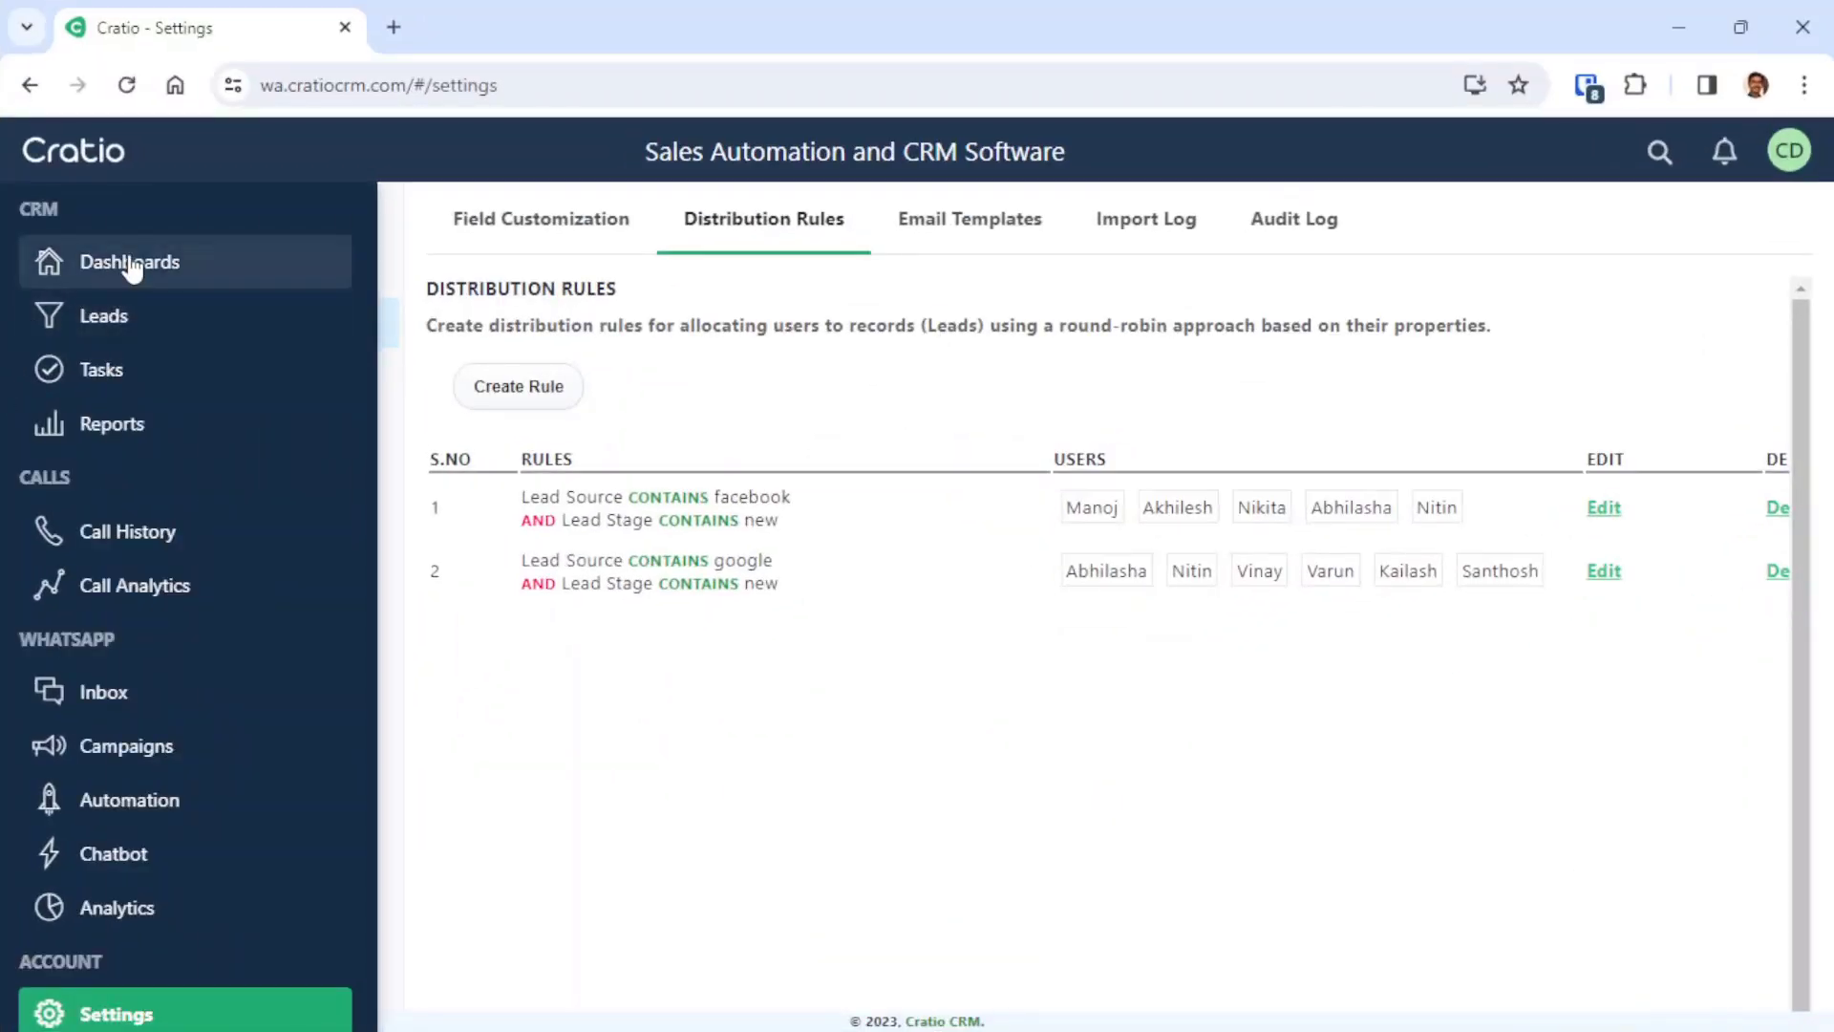
{"action": "scroll", "coordinate": [191, 669], "scroll_direction": "down", "scroll_amount": 1}
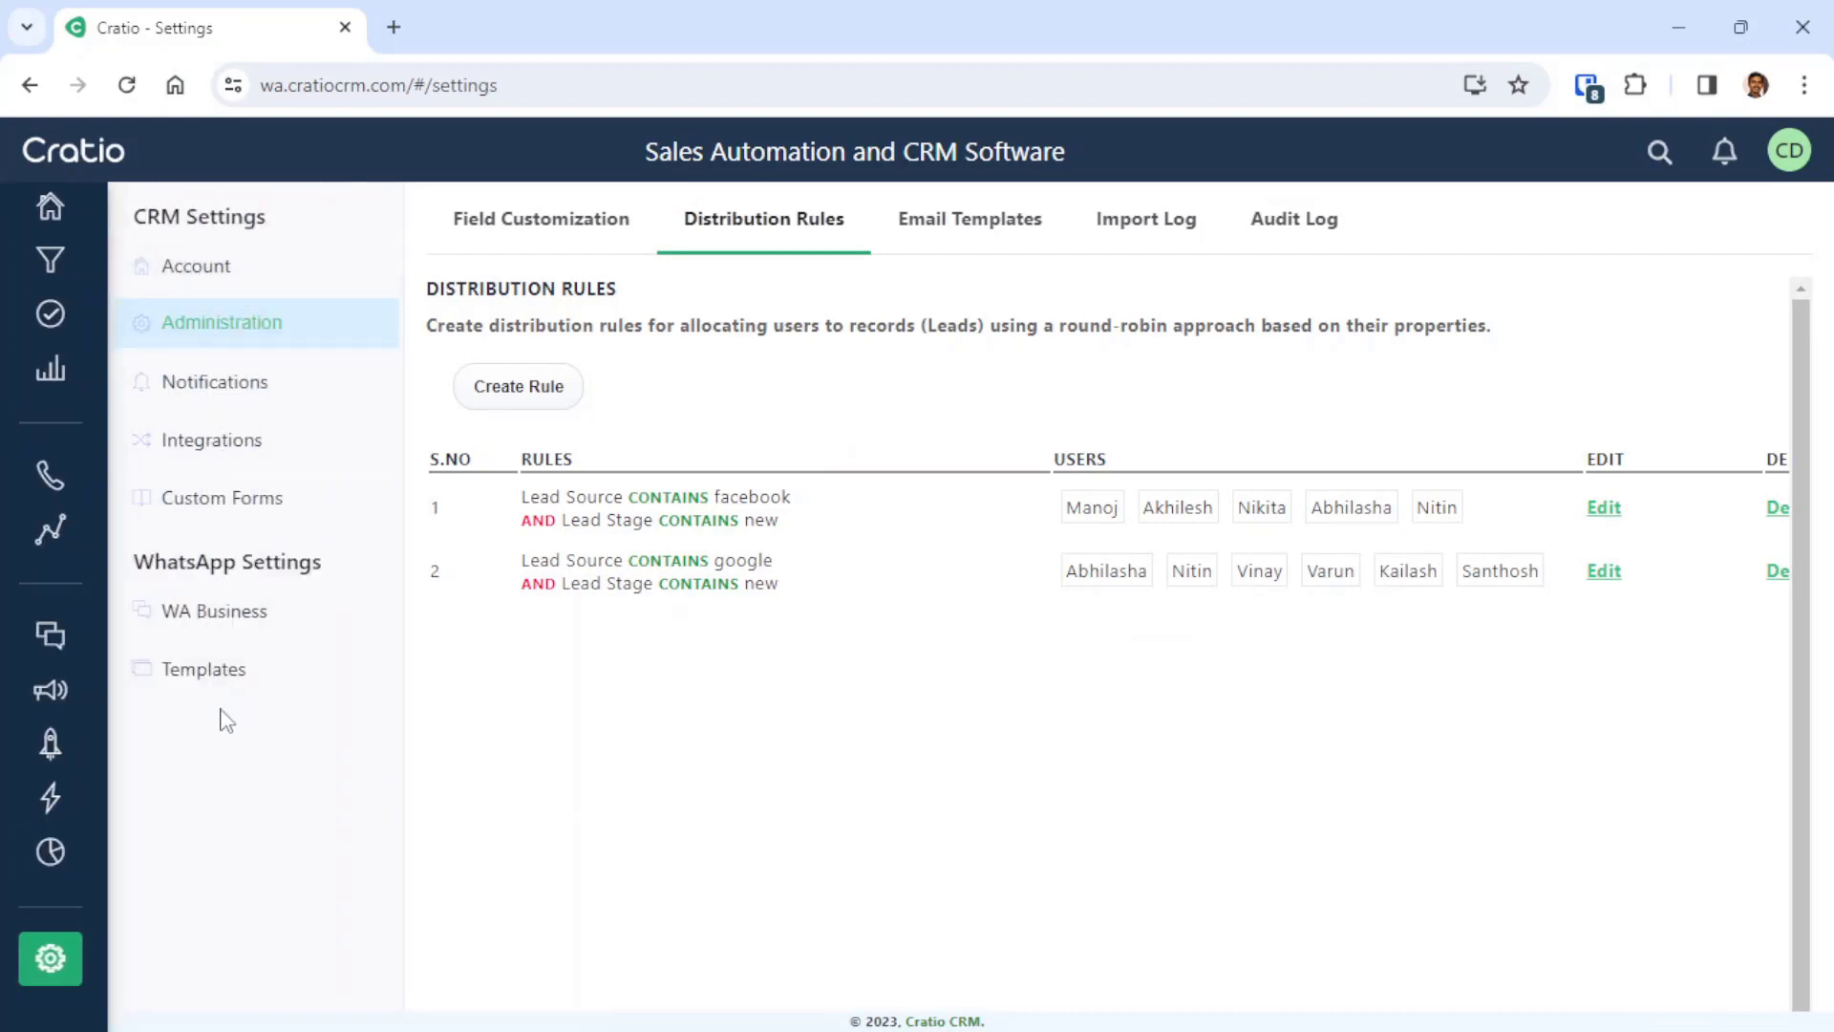
{"action": "left_click", "coordinate": [227, 443]}
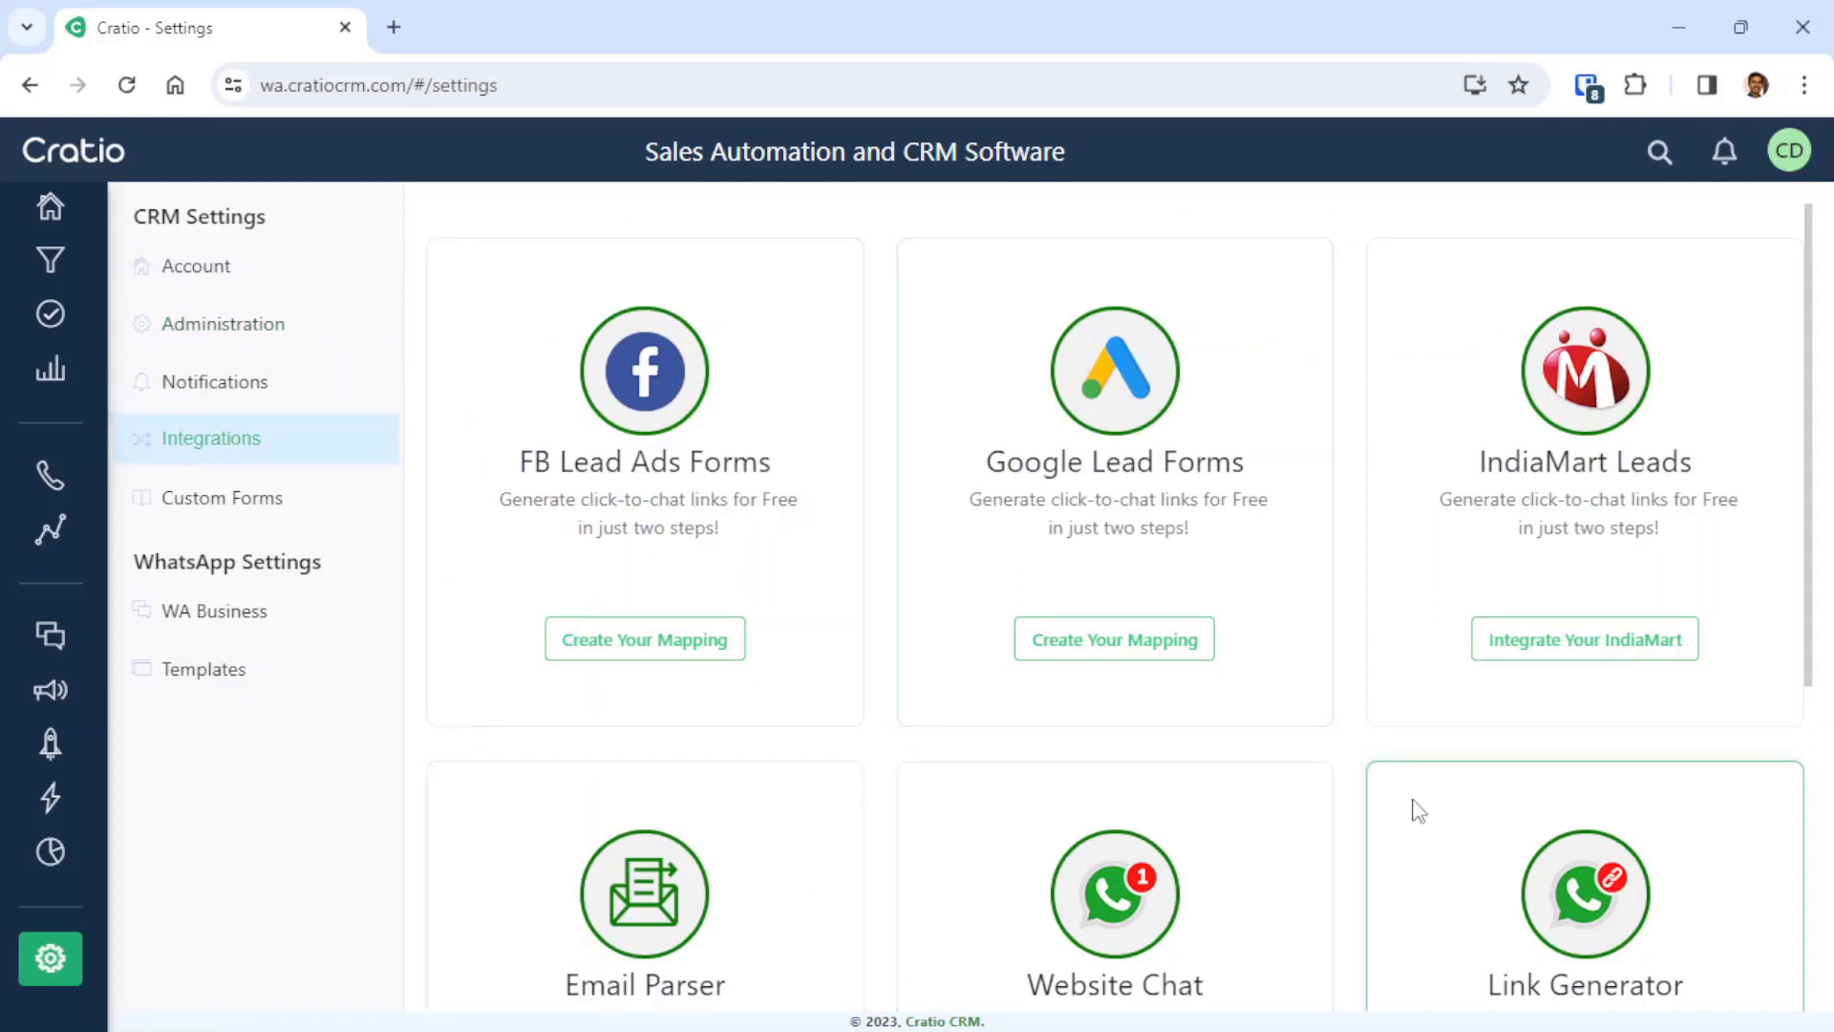
{"action": "scroll", "coordinate": [1022, 631], "scroll_direction": "down", "scroll_amount": 4}
{"action": "scroll", "coordinate": [1057, 556], "scroll_direction": "up", "scroll_amount": 4}
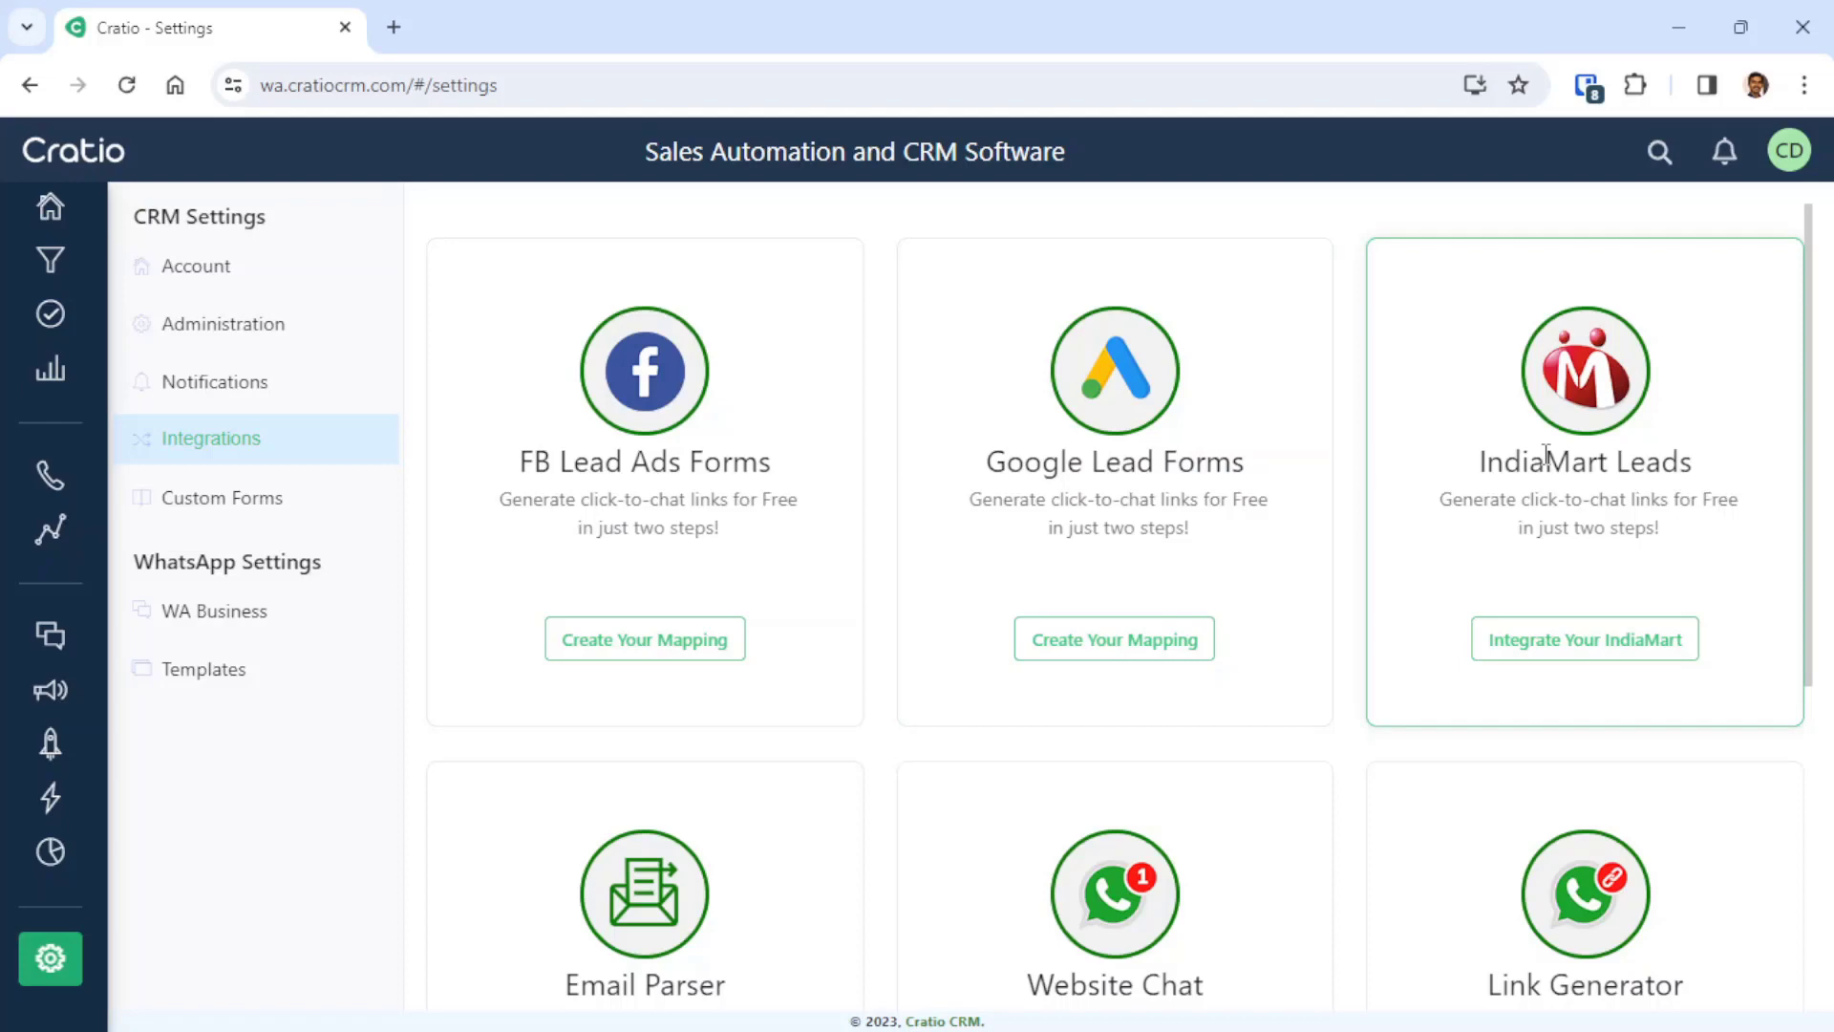
{"action": "left_click", "coordinate": [199, 333]}
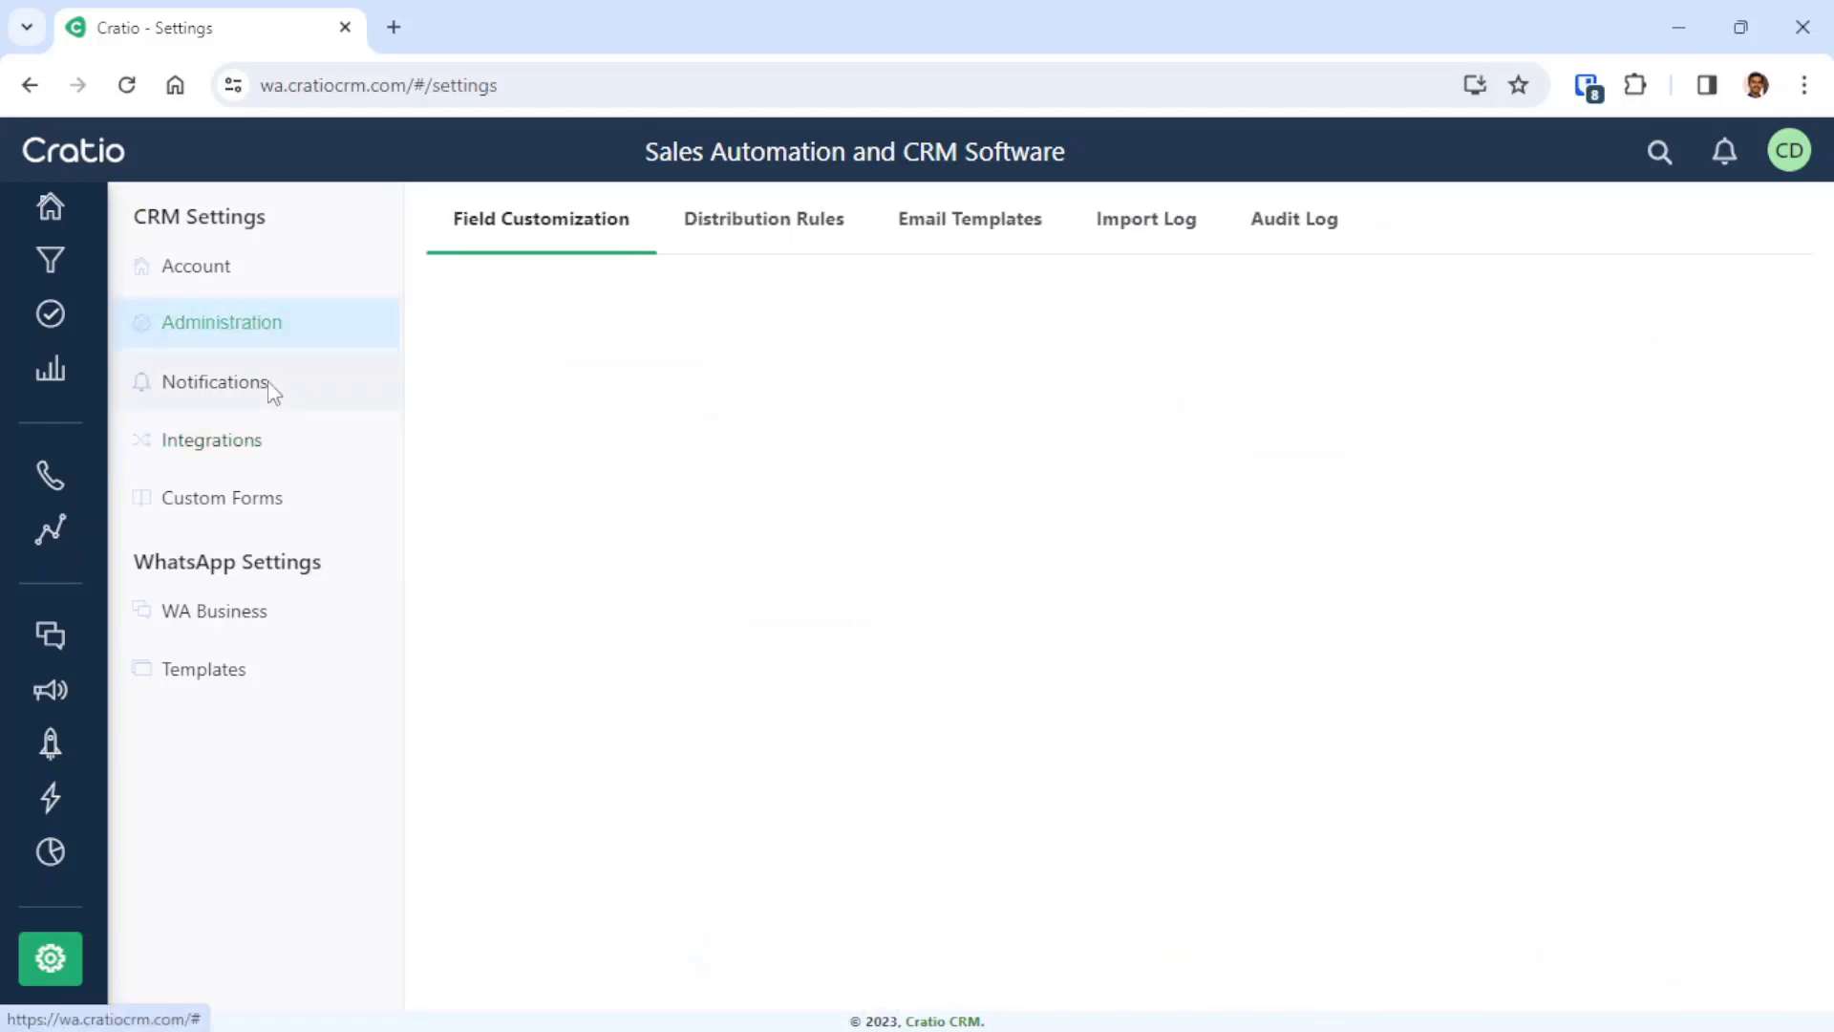
{"action": "left_click", "coordinate": [227, 325]}
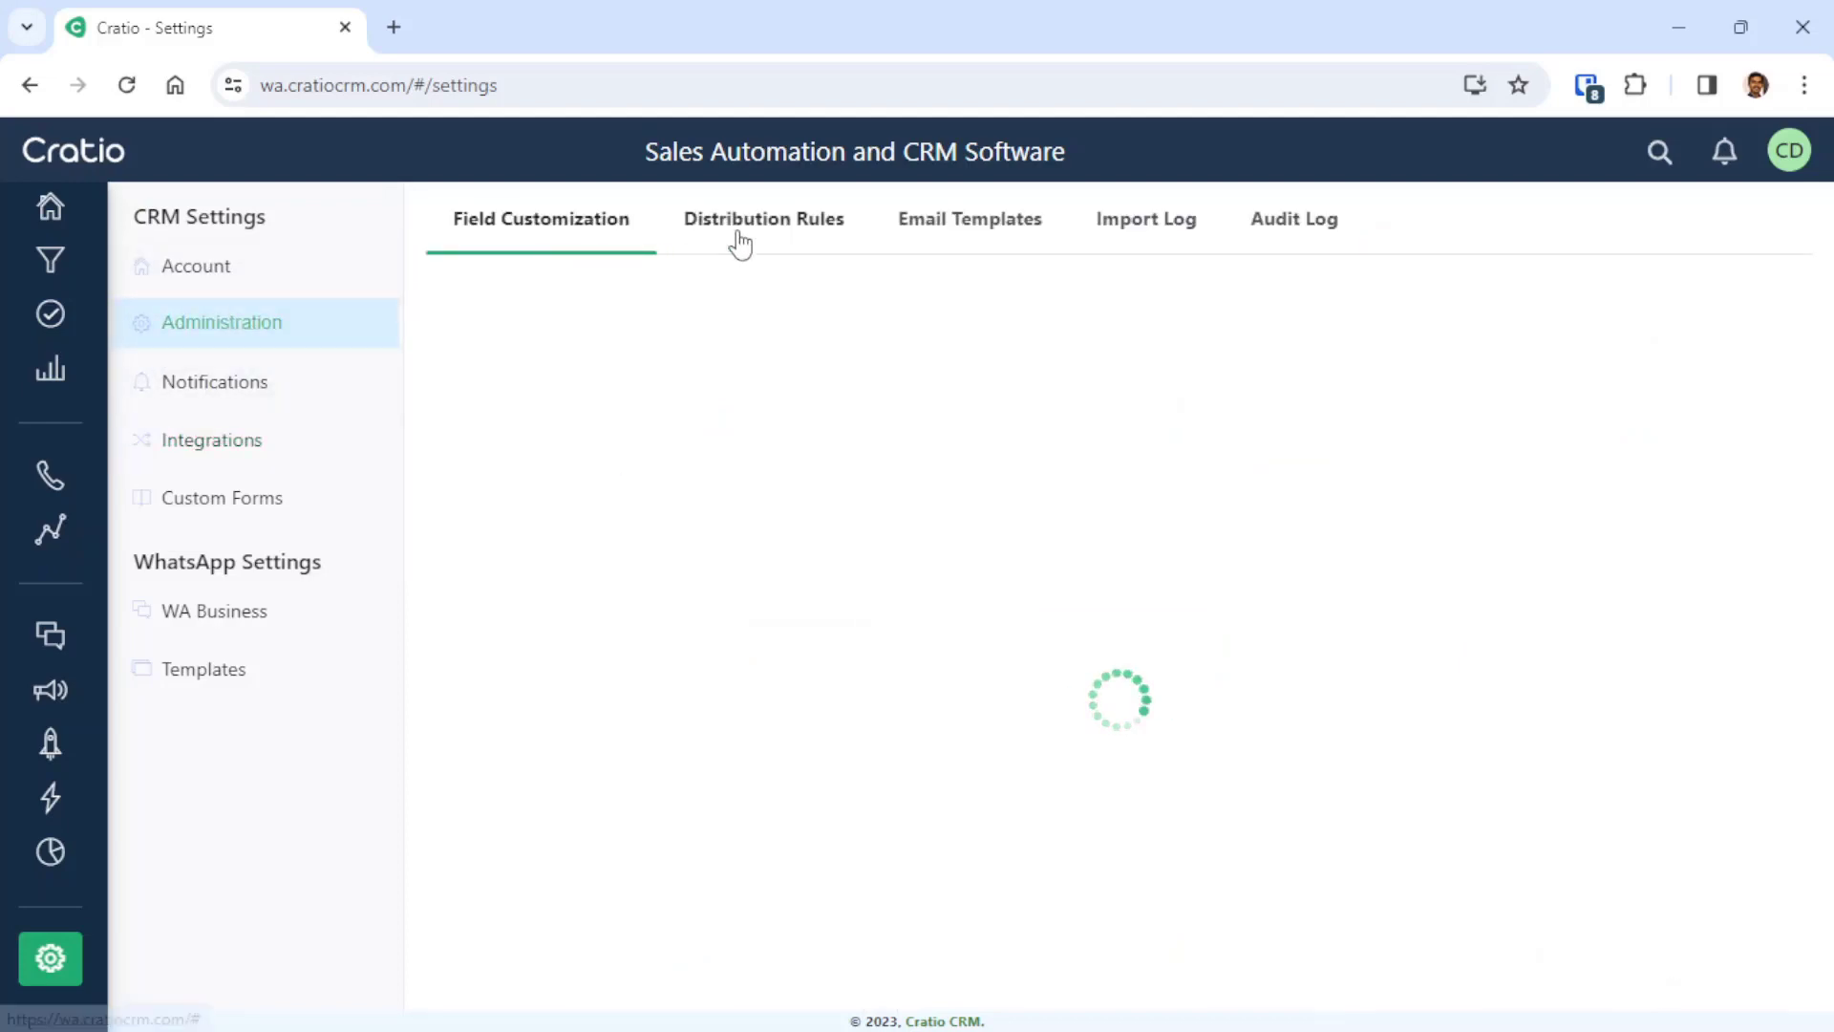
{"action": "left_click", "coordinate": [774, 235]}
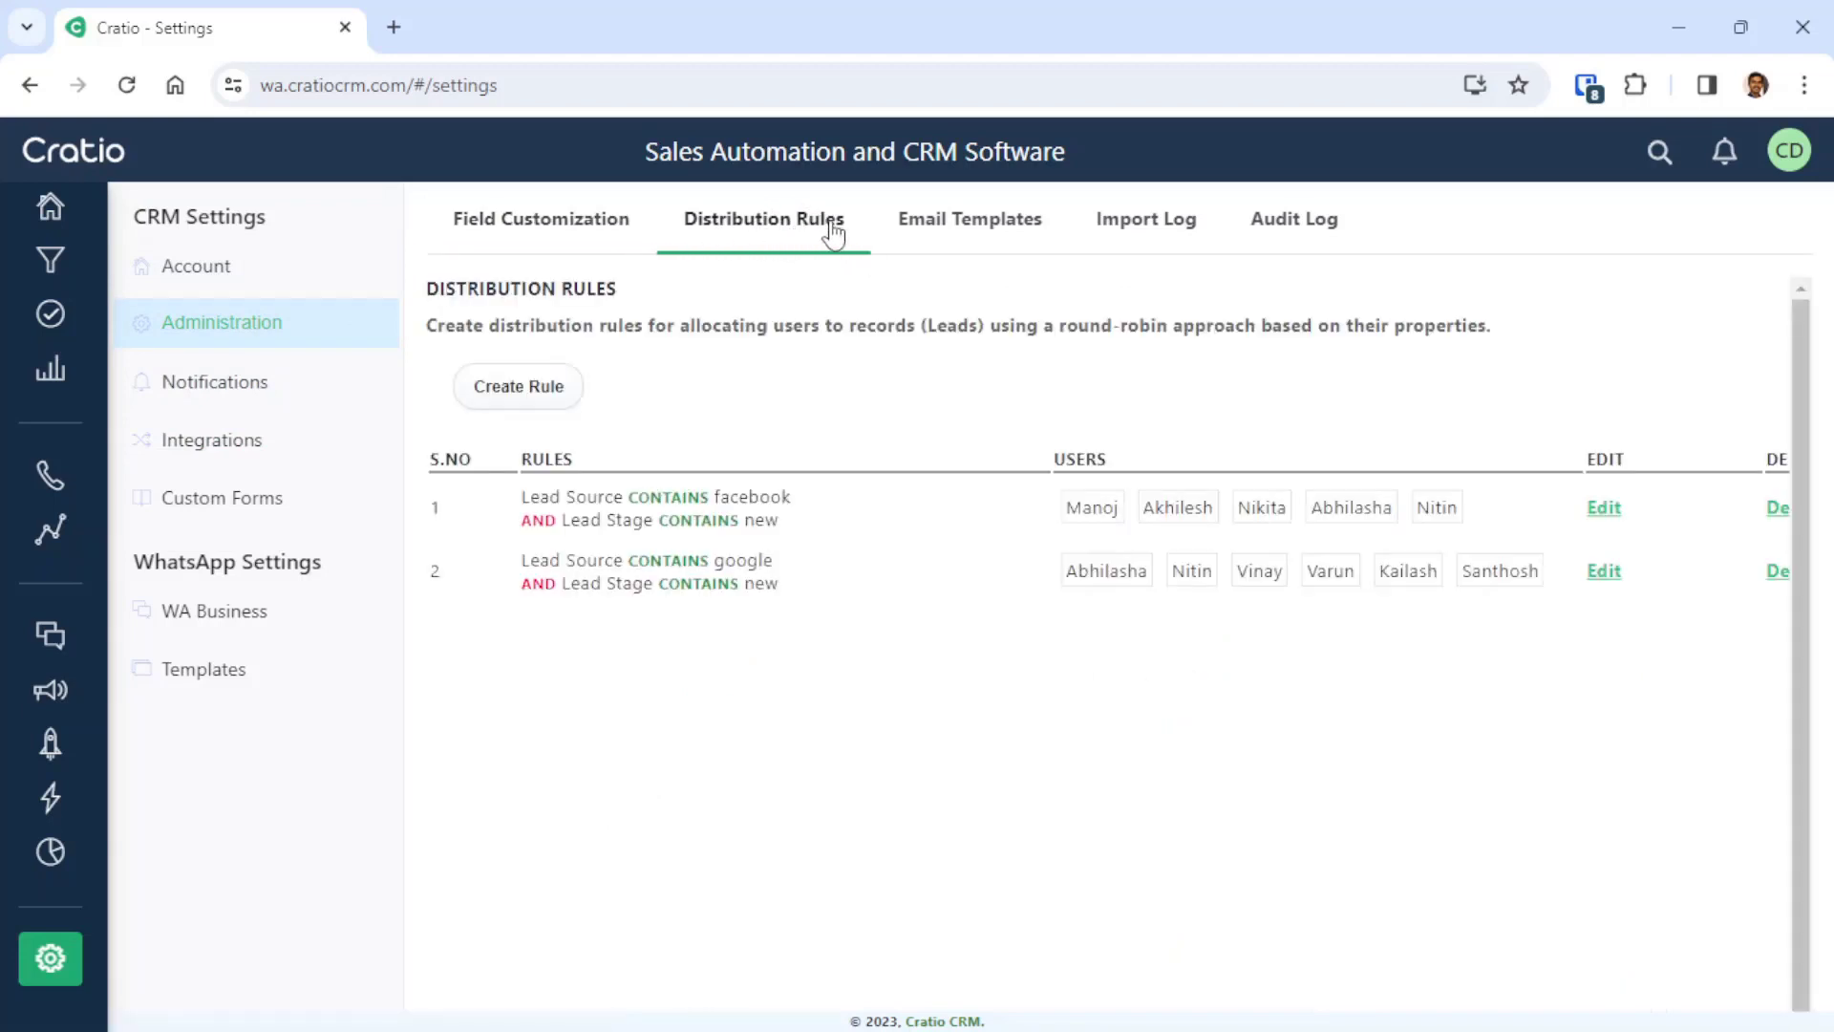
{"action": "key", "text": "alt+Tab"}
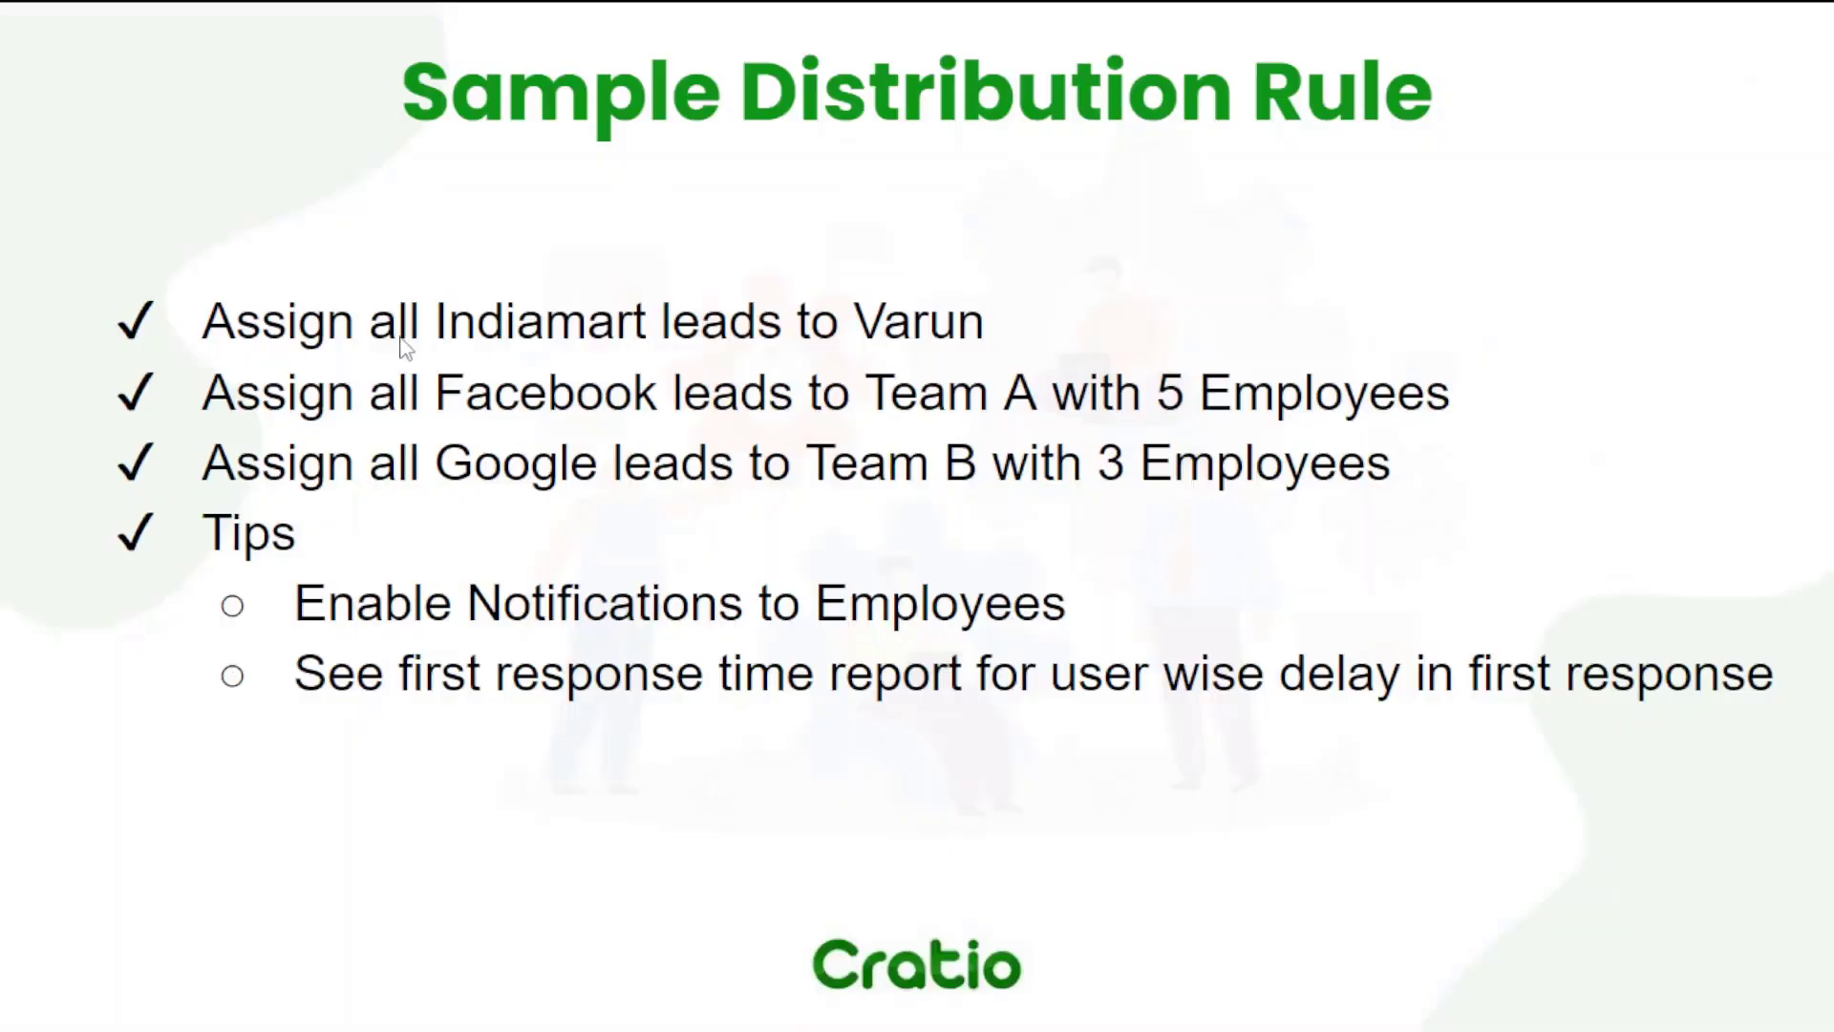
{"action": "key", "text": "alt+Tab"}
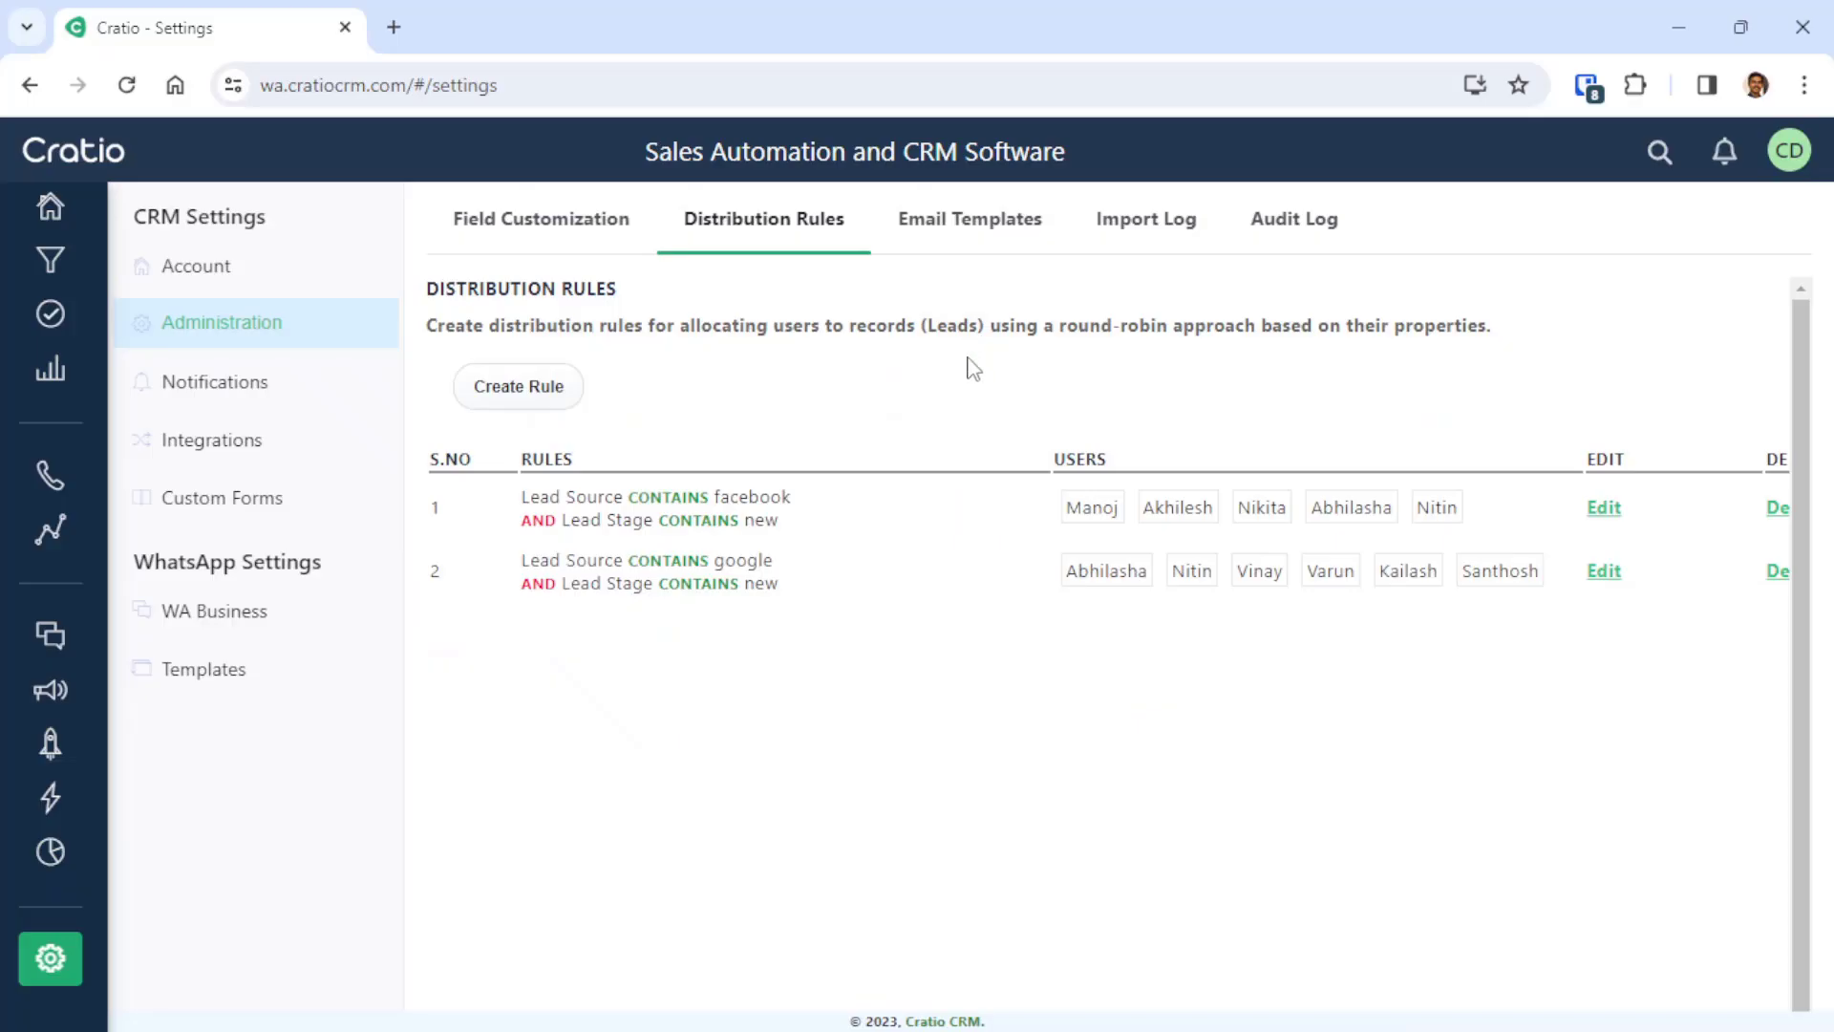
Step: Start a new distribution rule with the single condition Lead Source is Indiamart
{"action": "left_click", "coordinate": [577, 403]}
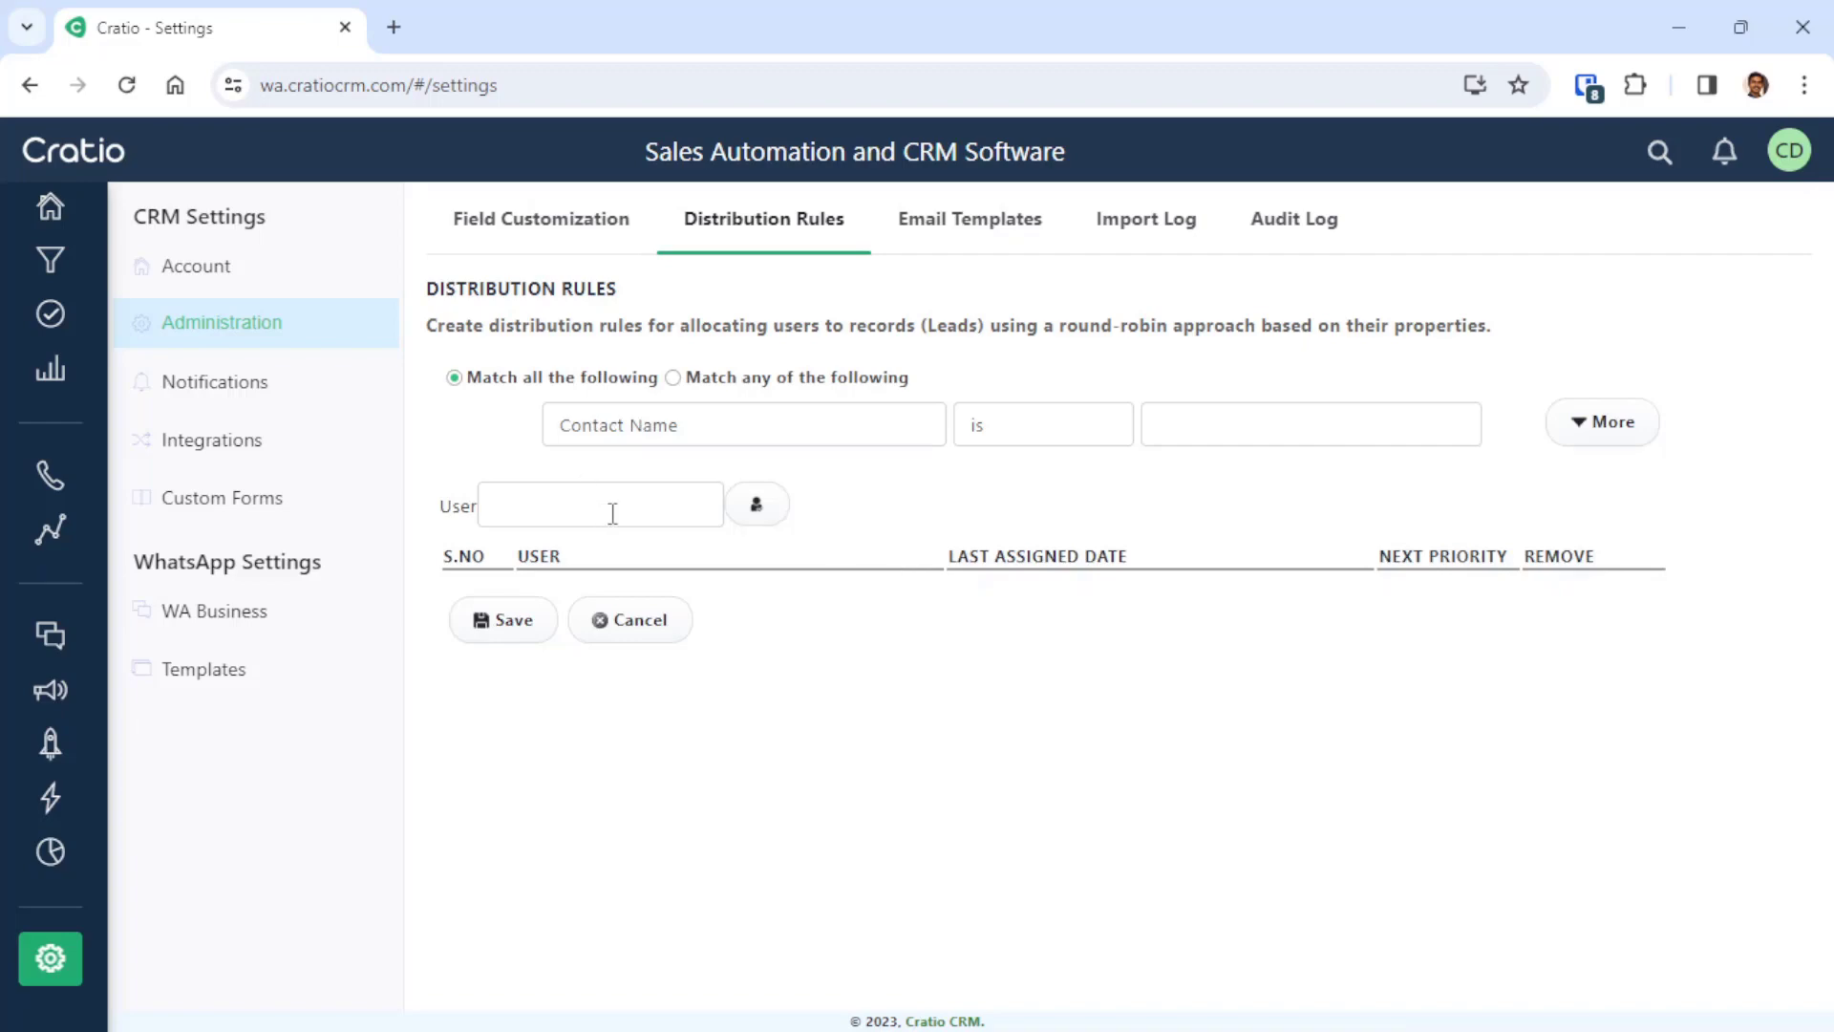
{"action": "left_click", "coordinate": [732, 431]}
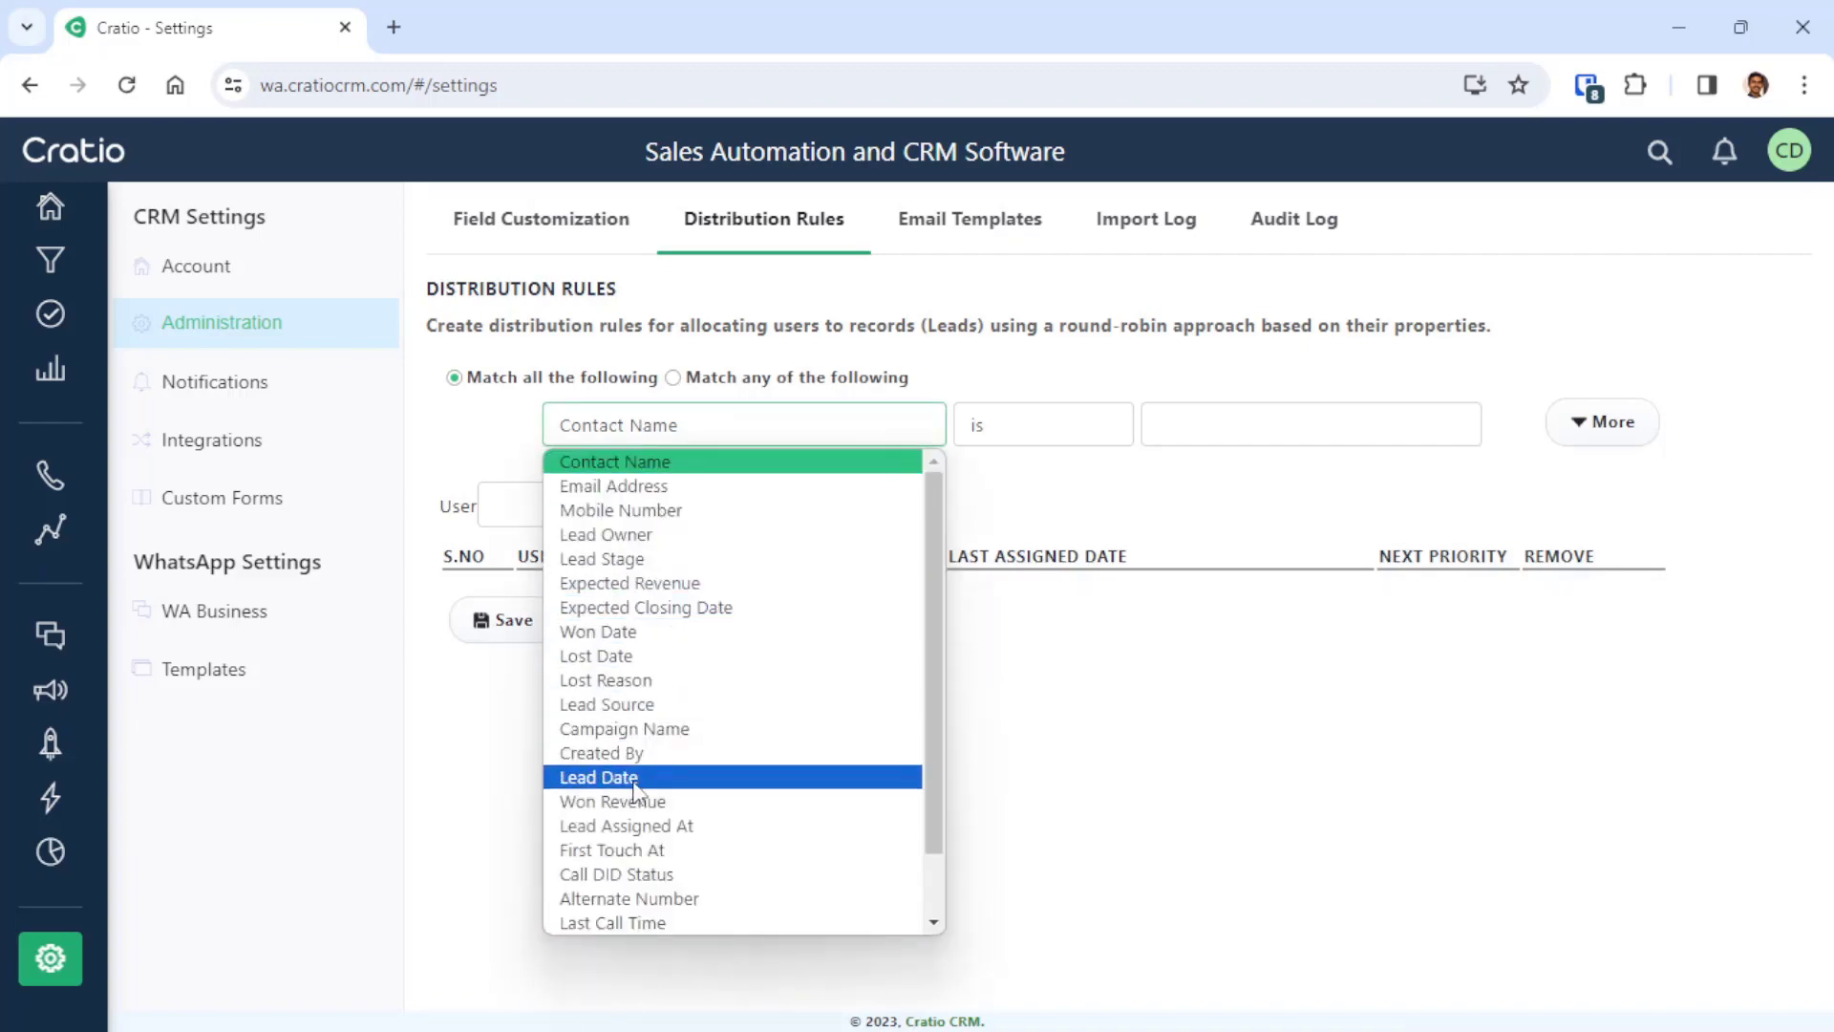
{"action": "left_click", "coordinate": [638, 707]}
{"action": "left_click", "coordinate": [1198, 425]}
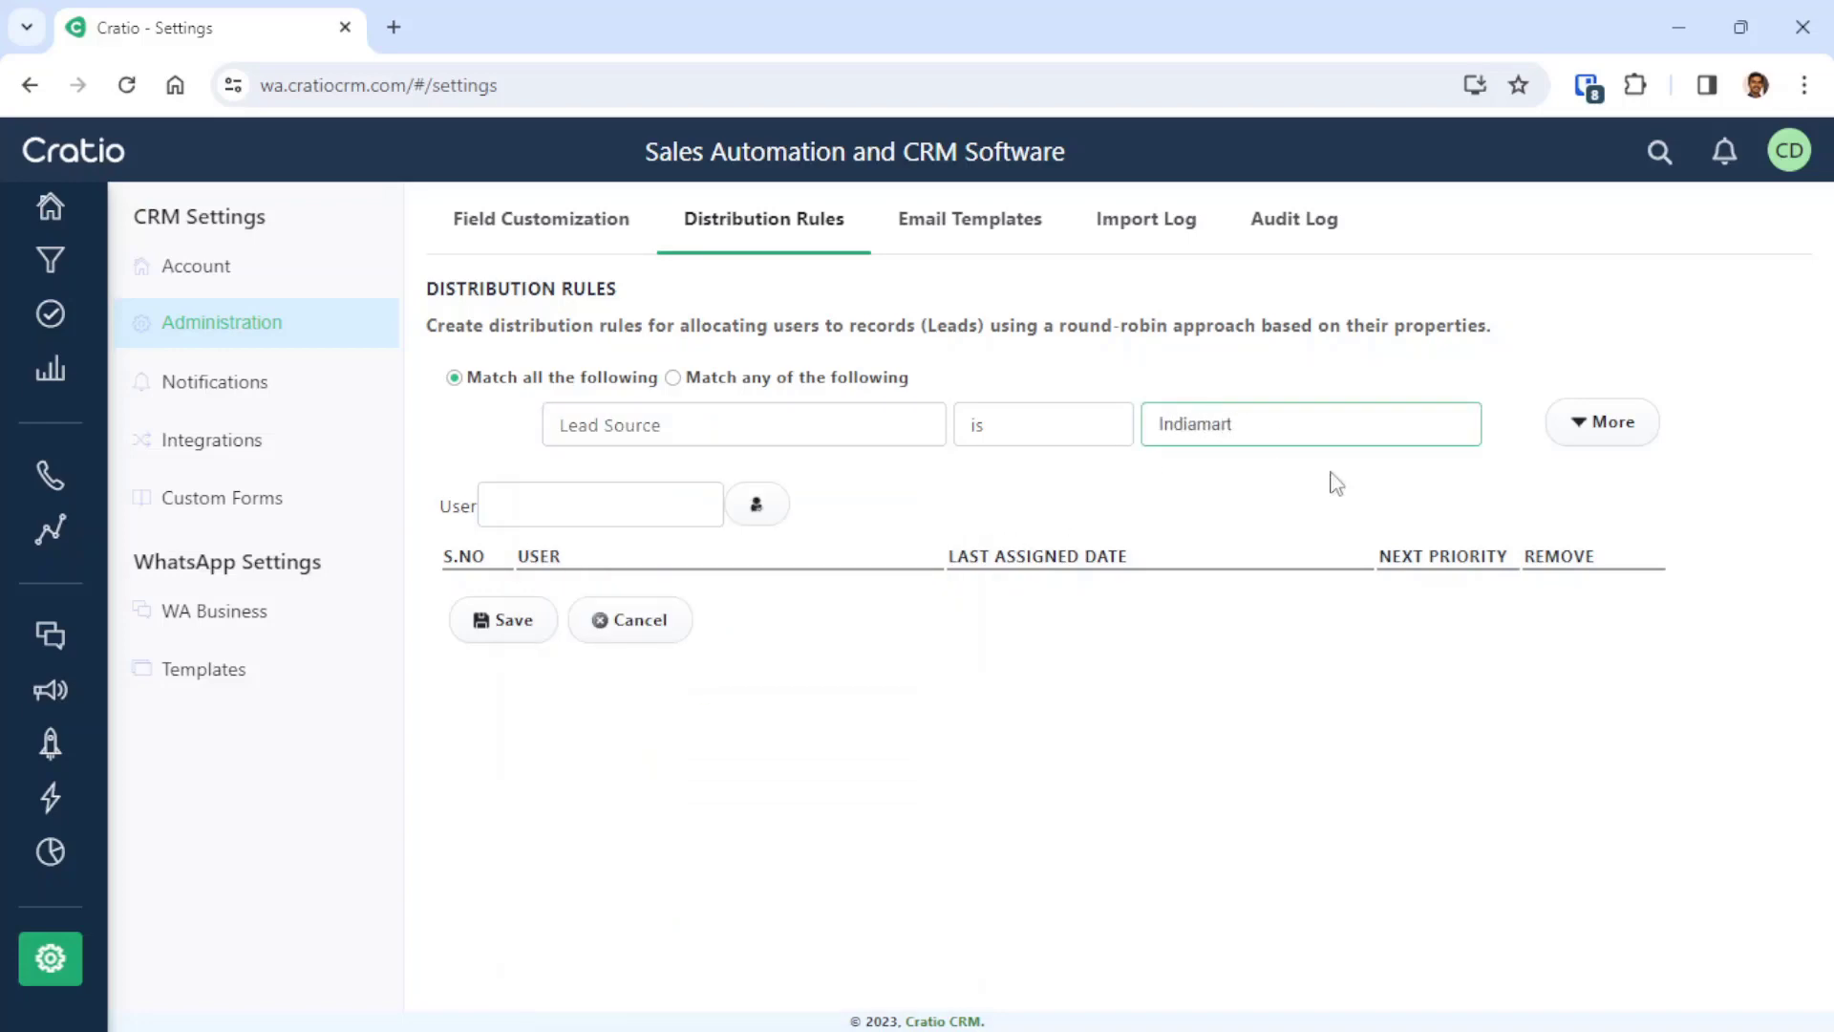
{"action": "left_click", "coordinate": [1605, 423]}
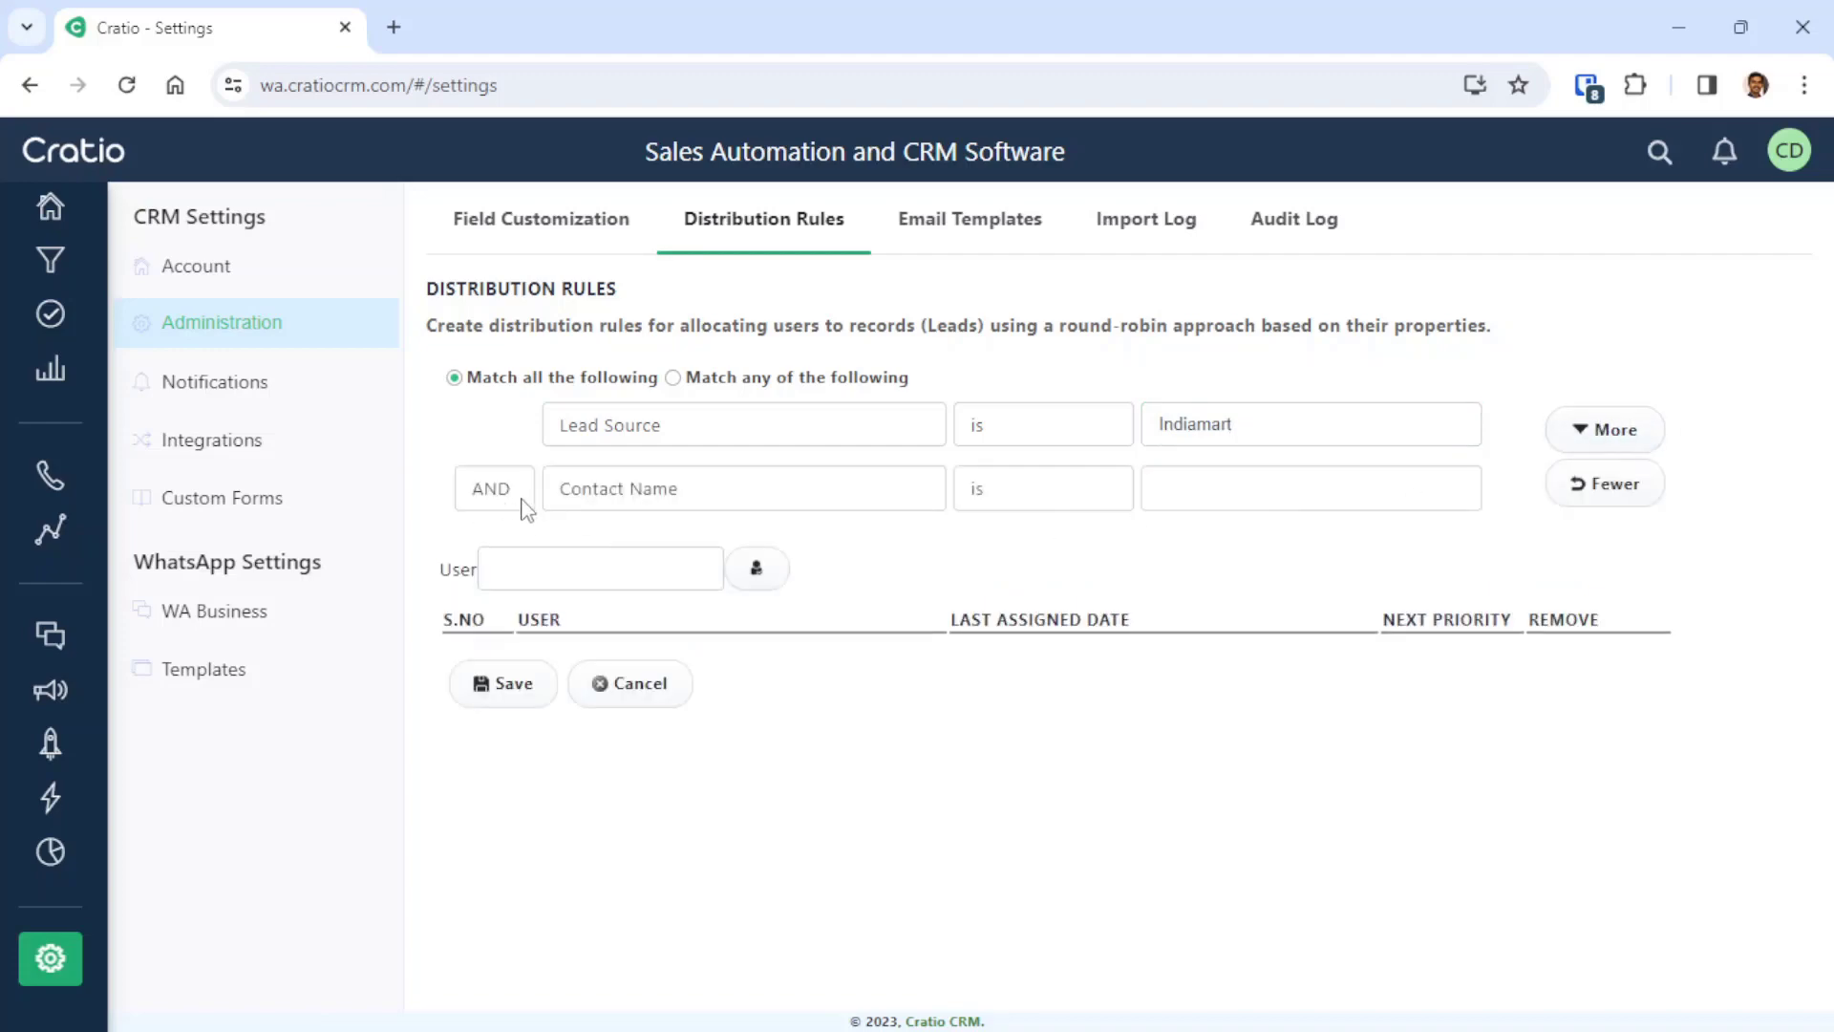
{"action": "left_click", "coordinate": [682, 492]}
{"action": "left_click", "coordinate": [1586, 492]}
{"action": "left_click", "coordinate": [1586, 492]}
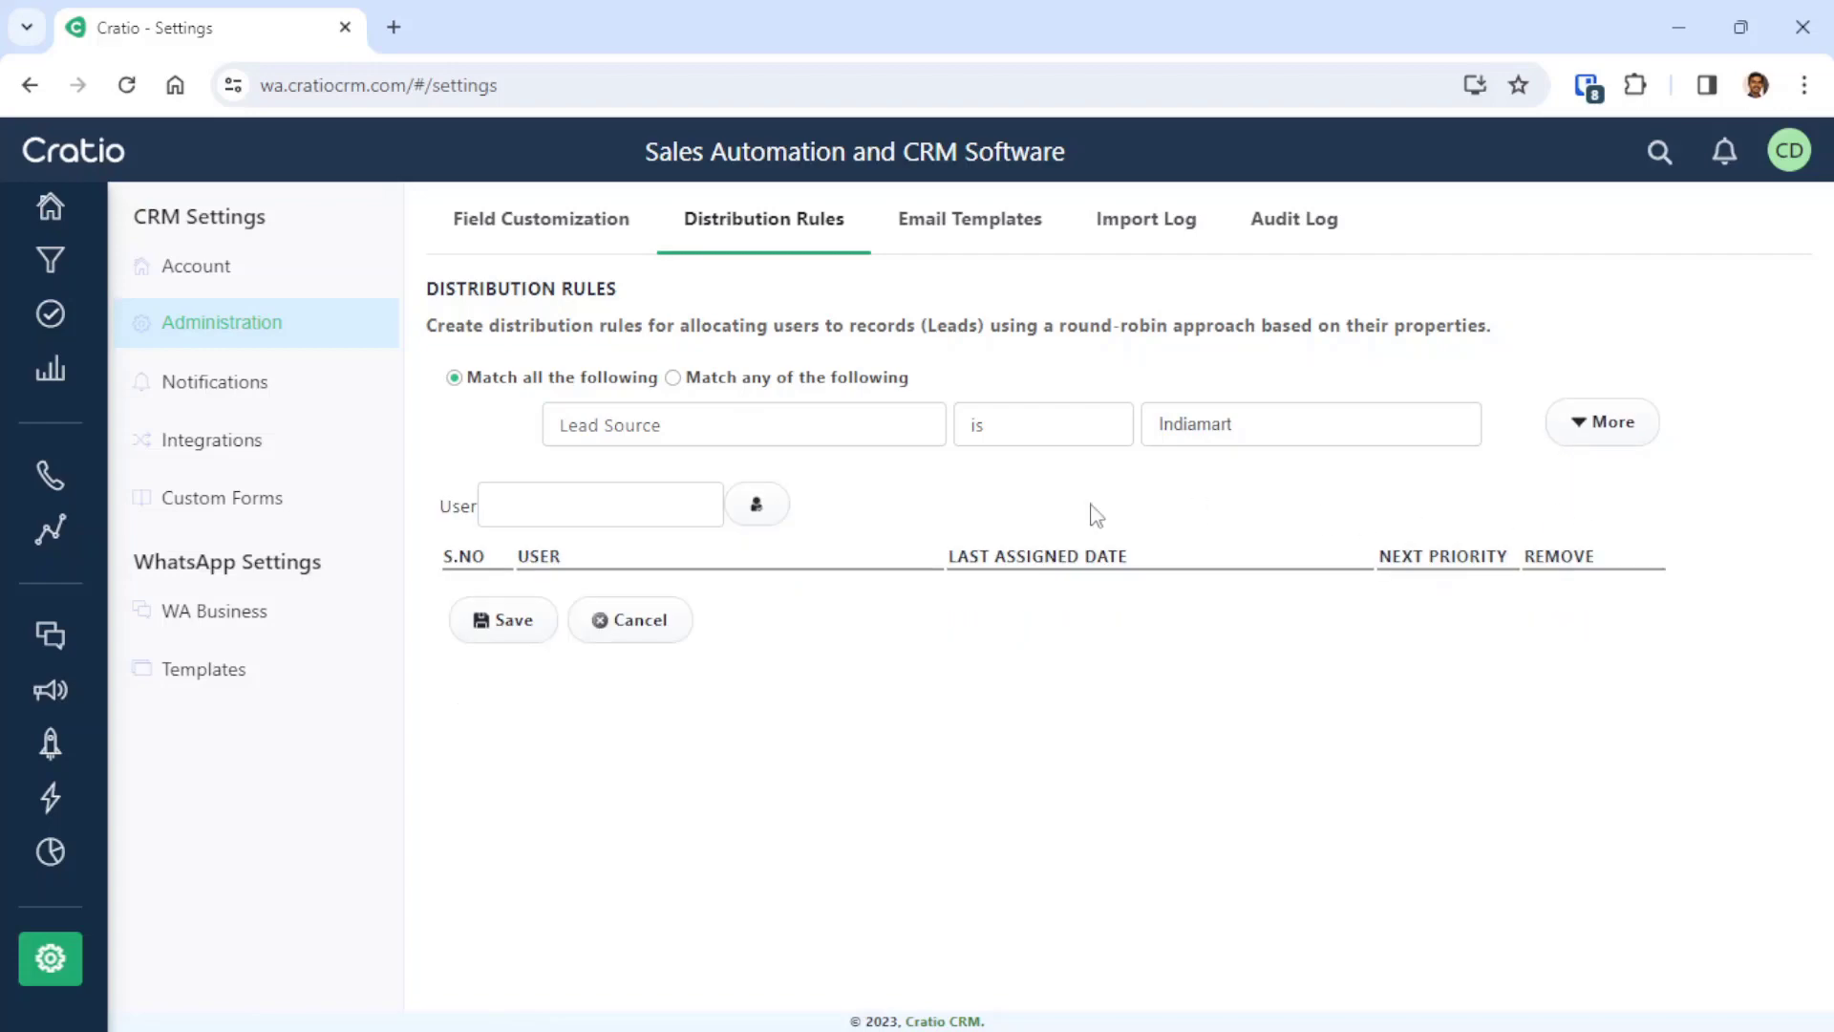
Step: Assign one suggested user to the Indiamart rule and save it
{"action": "left_click", "coordinate": [628, 507]}
{"action": "type", "text": "varun"}
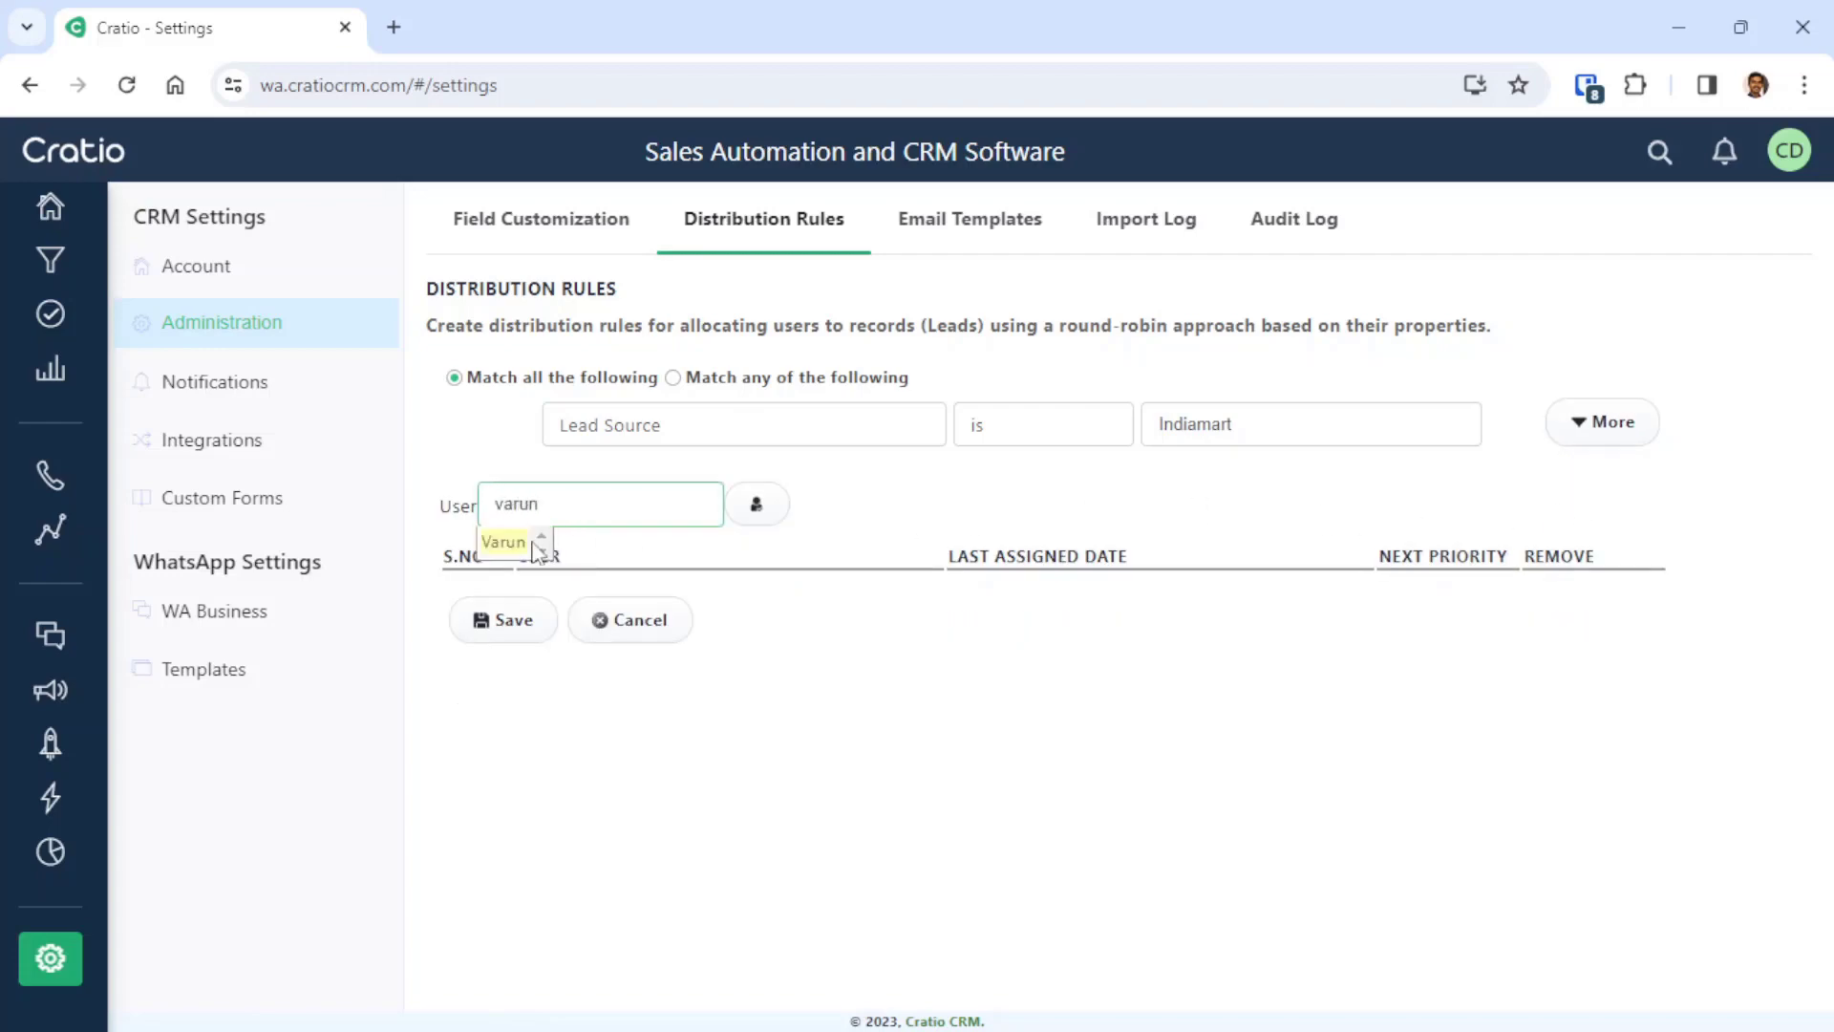
{"action": "left_click", "coordinate": [500, 543]}
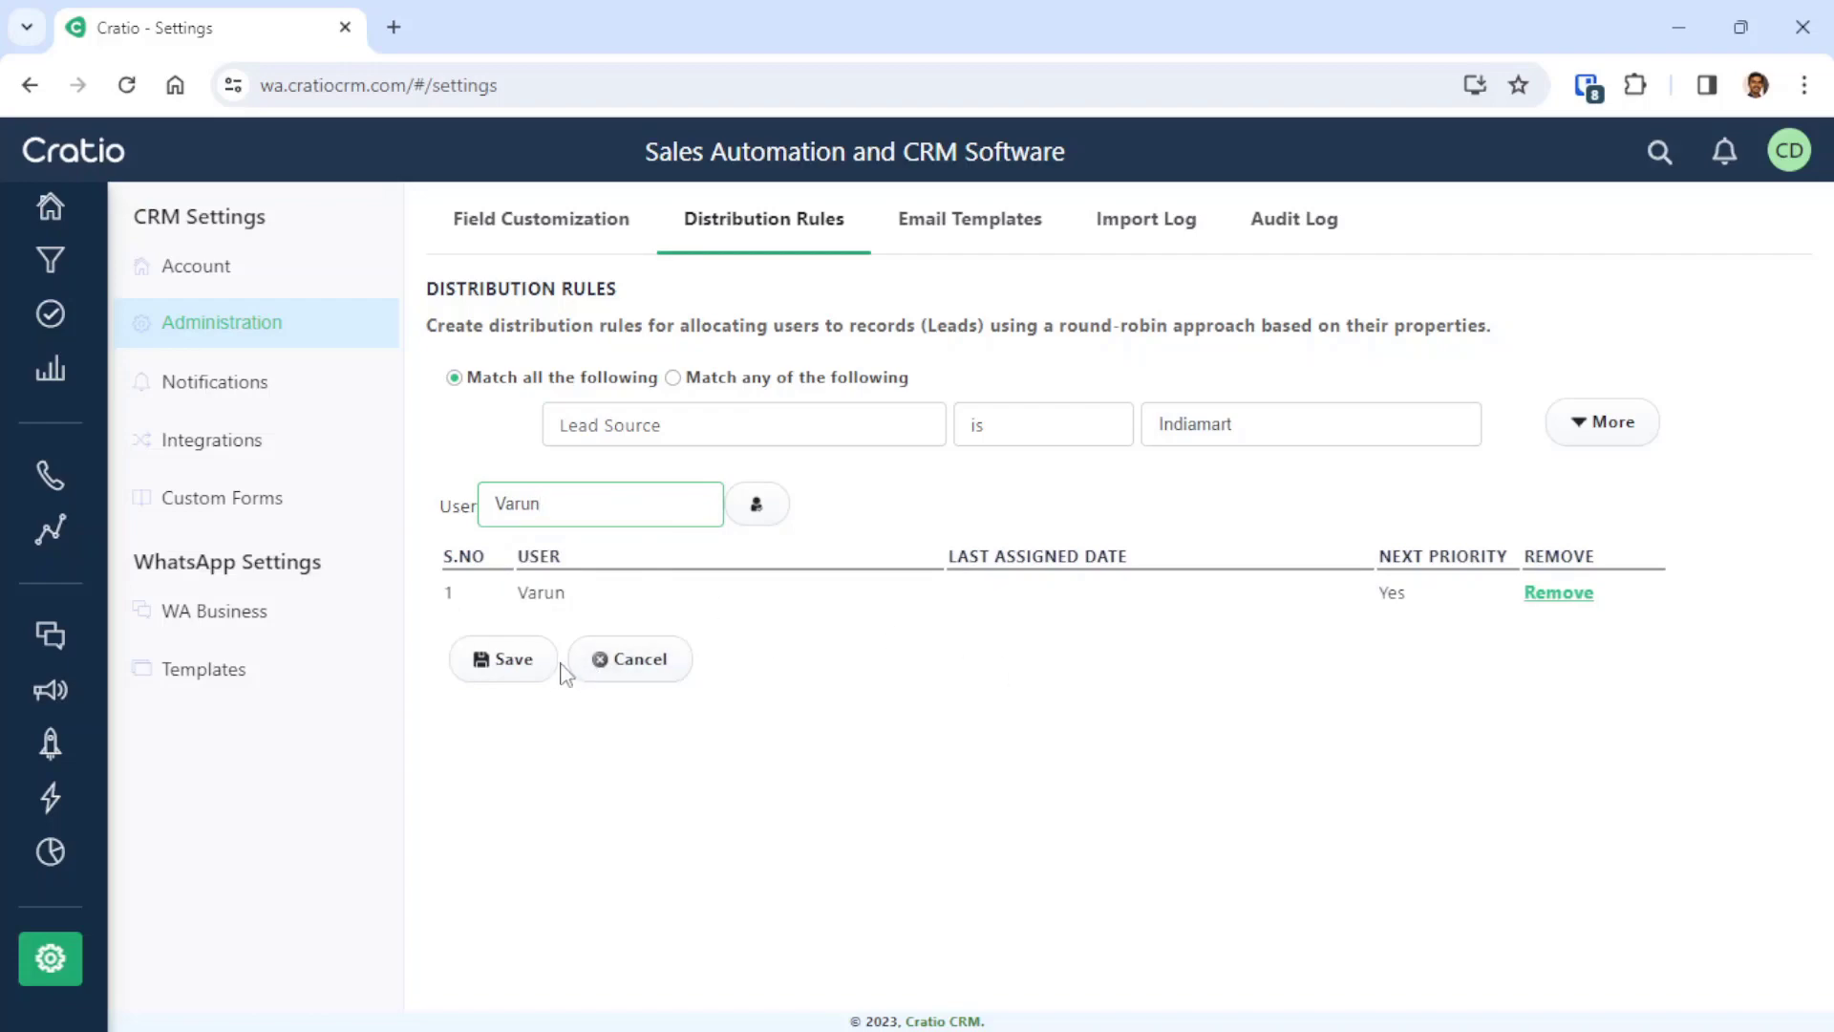
{"action": "left_click", "coordinate": [503, 666]}
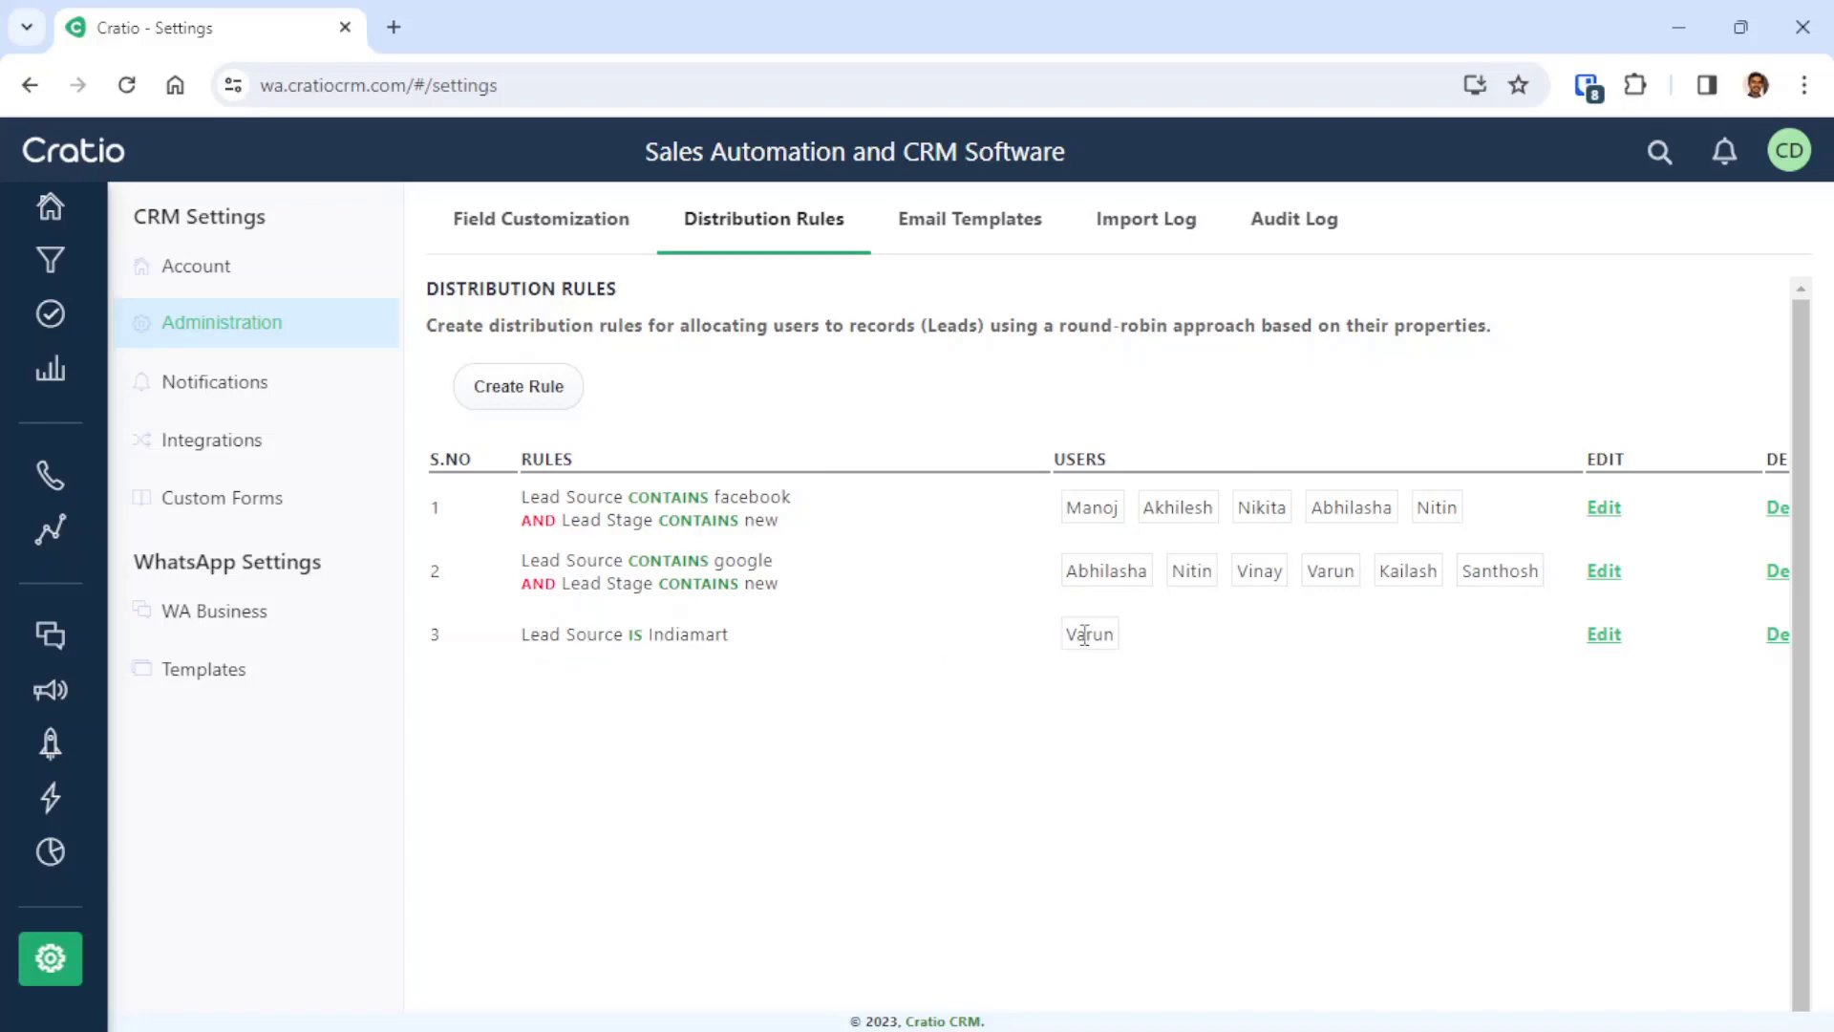
Step: Add a Lead Stage is New condition to the Indiamart rule and save
{"action": "left_click", "coordinate": [1604, 634]}
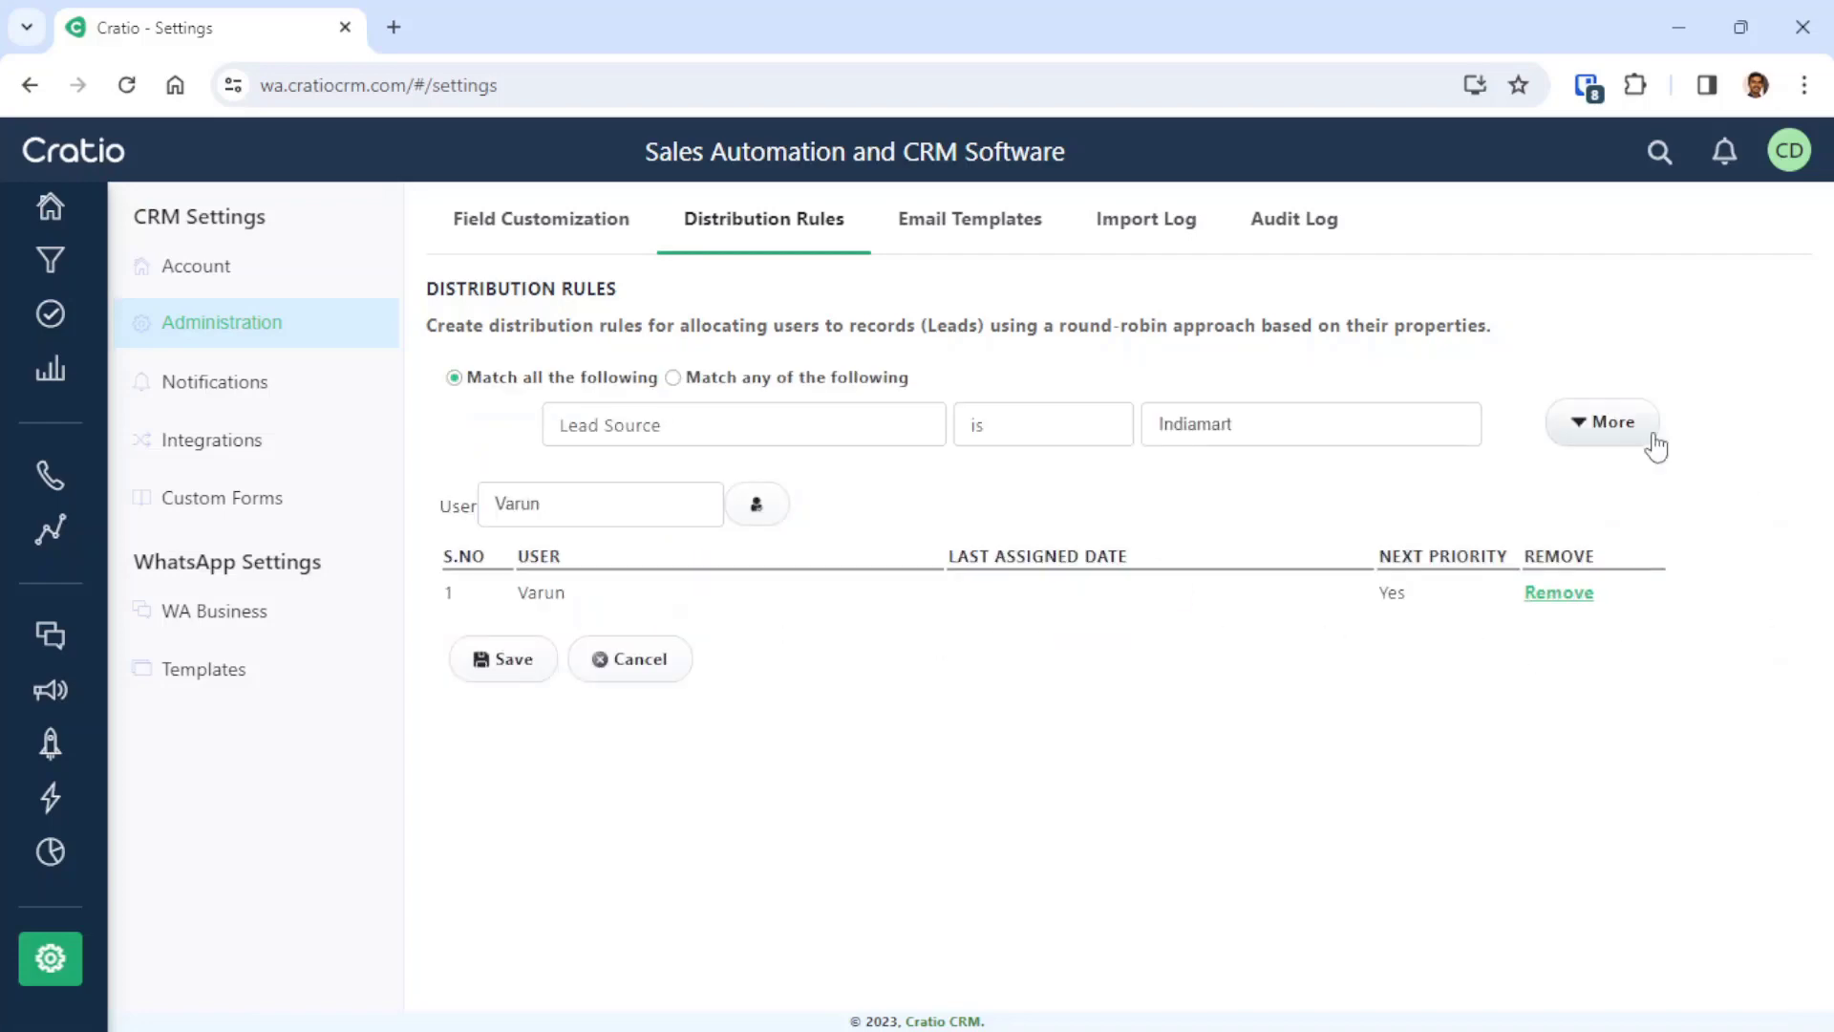
{"action": "left_click", "coordinate": [1614, 423]}
{"action": "left_click", "coordinate": [663, 497]}
{"action": "left_click", "coordinate": [592, 619]}
{"action": "left_click", "coordinate": [1231, 493]}
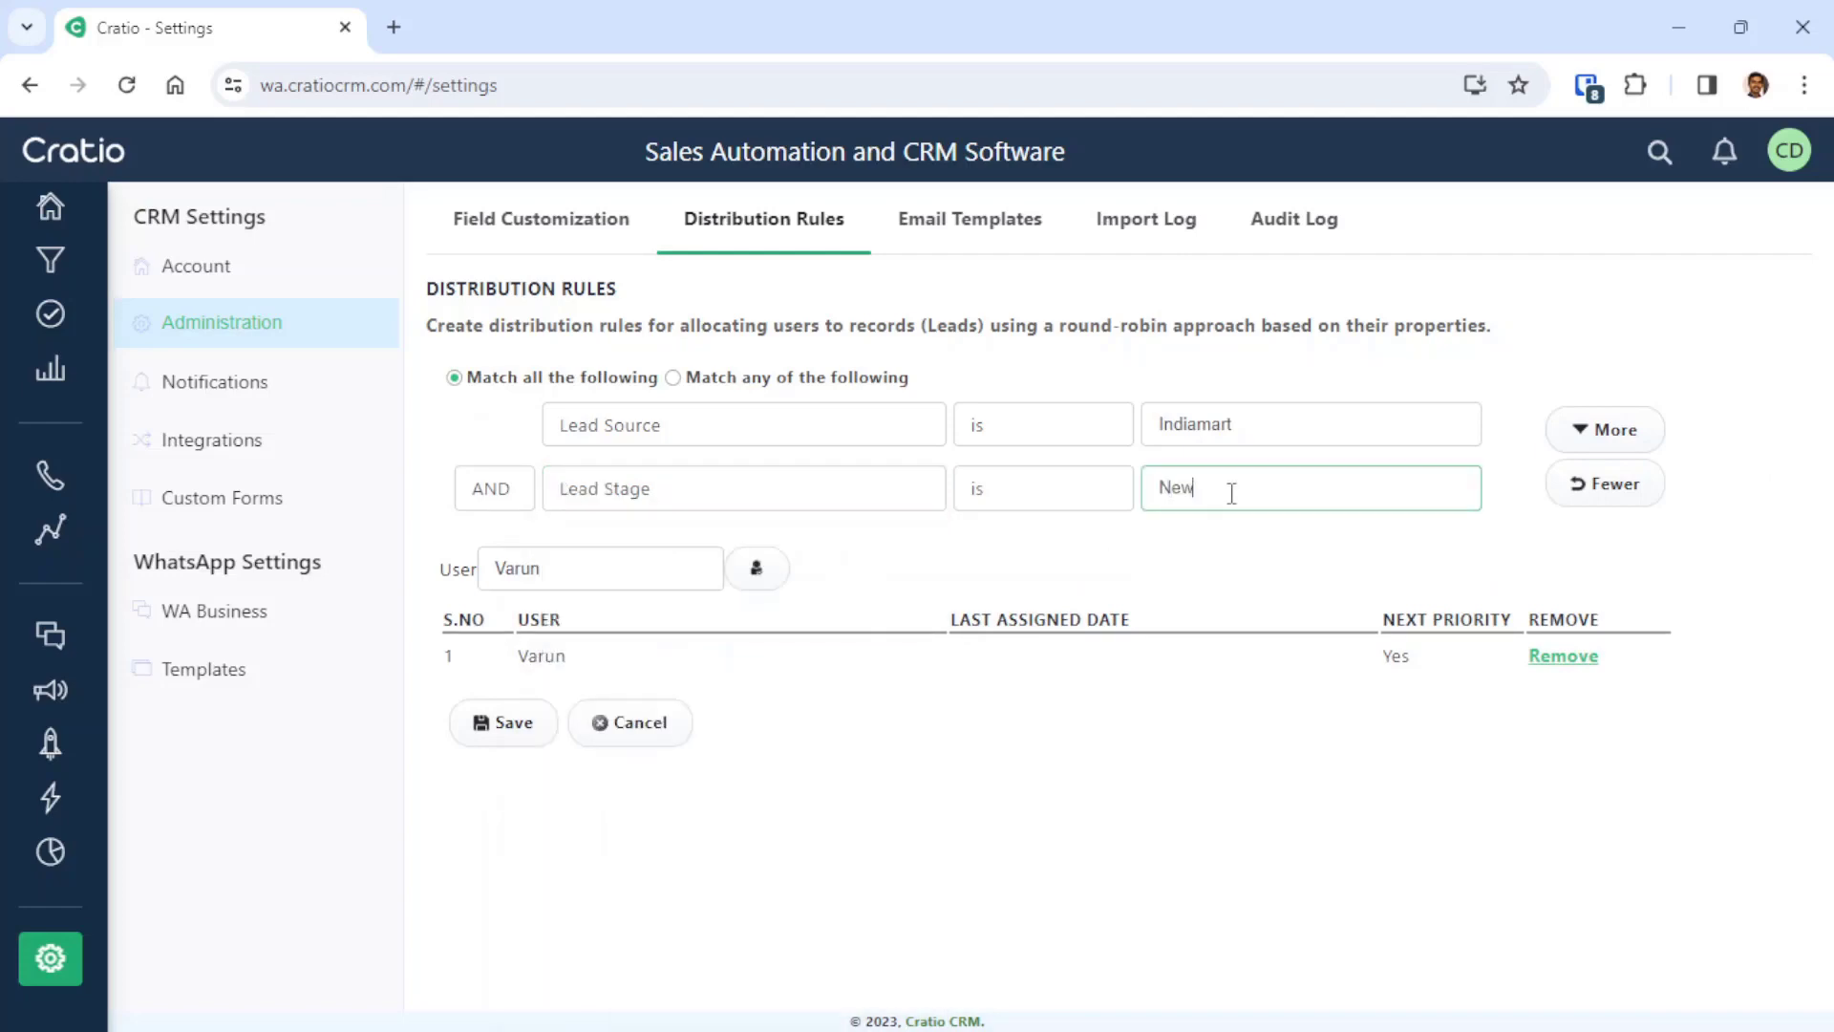
{"action": "left_click", "coordinate": [517, 723]}
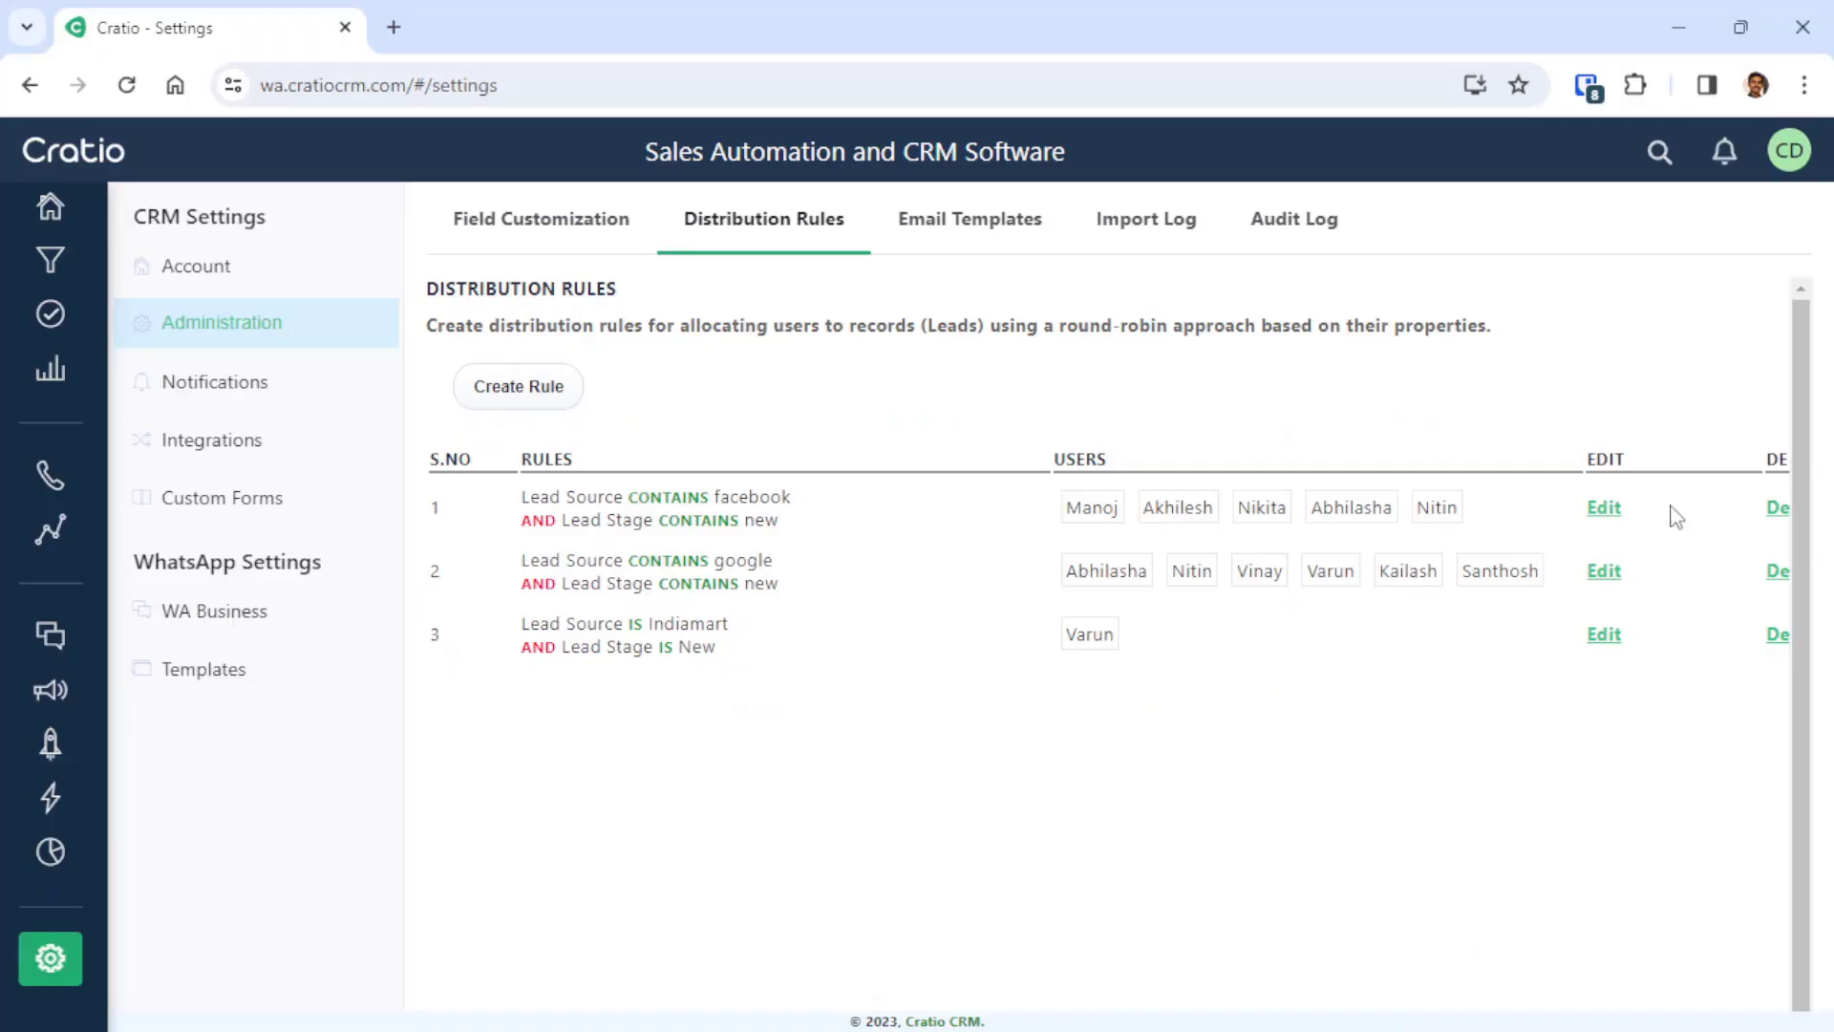
Step: Edit the facebook rule so the Lead Source and Lead Stage operators are both 'is'
{"action": "left_click", "coordinate": [1605, 507]}
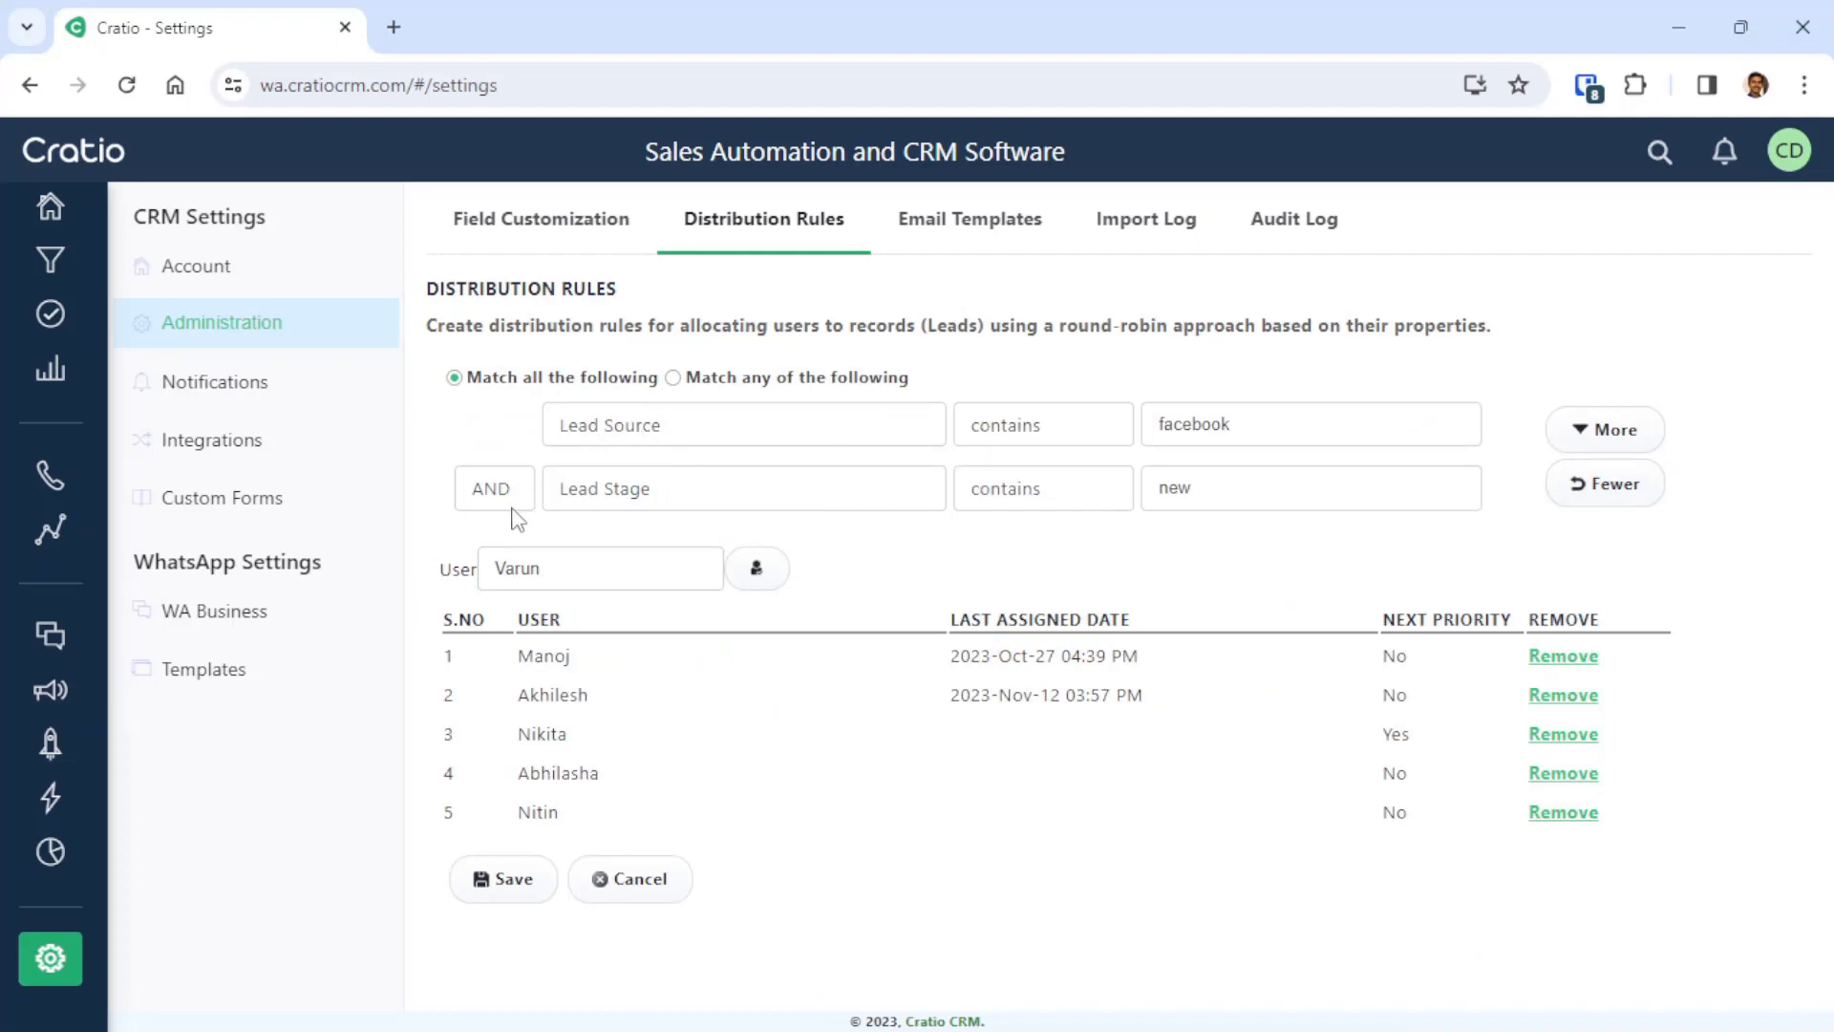
{"action": "left_click", "coordinate": [1105, 449]}
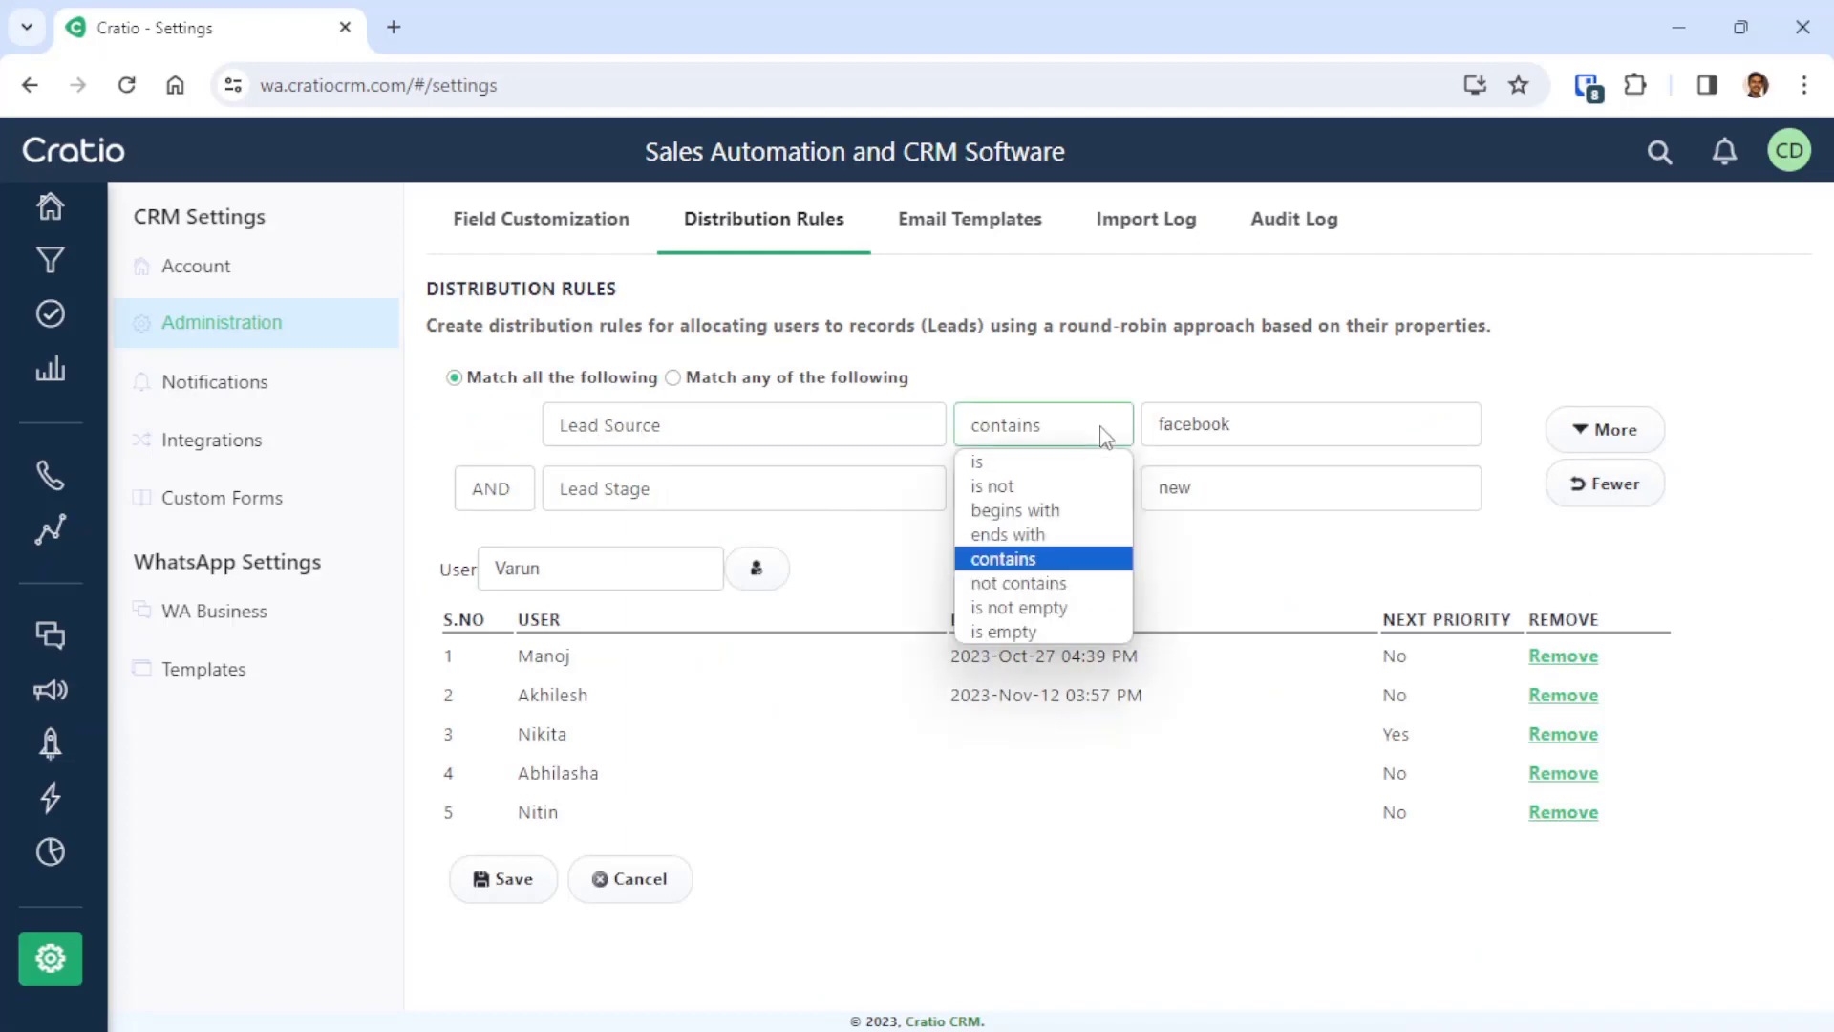
{"action": "left_click", "coordinate": [1018, 458]}
{"action": "left_click", "coordinate": [1218, 417]}
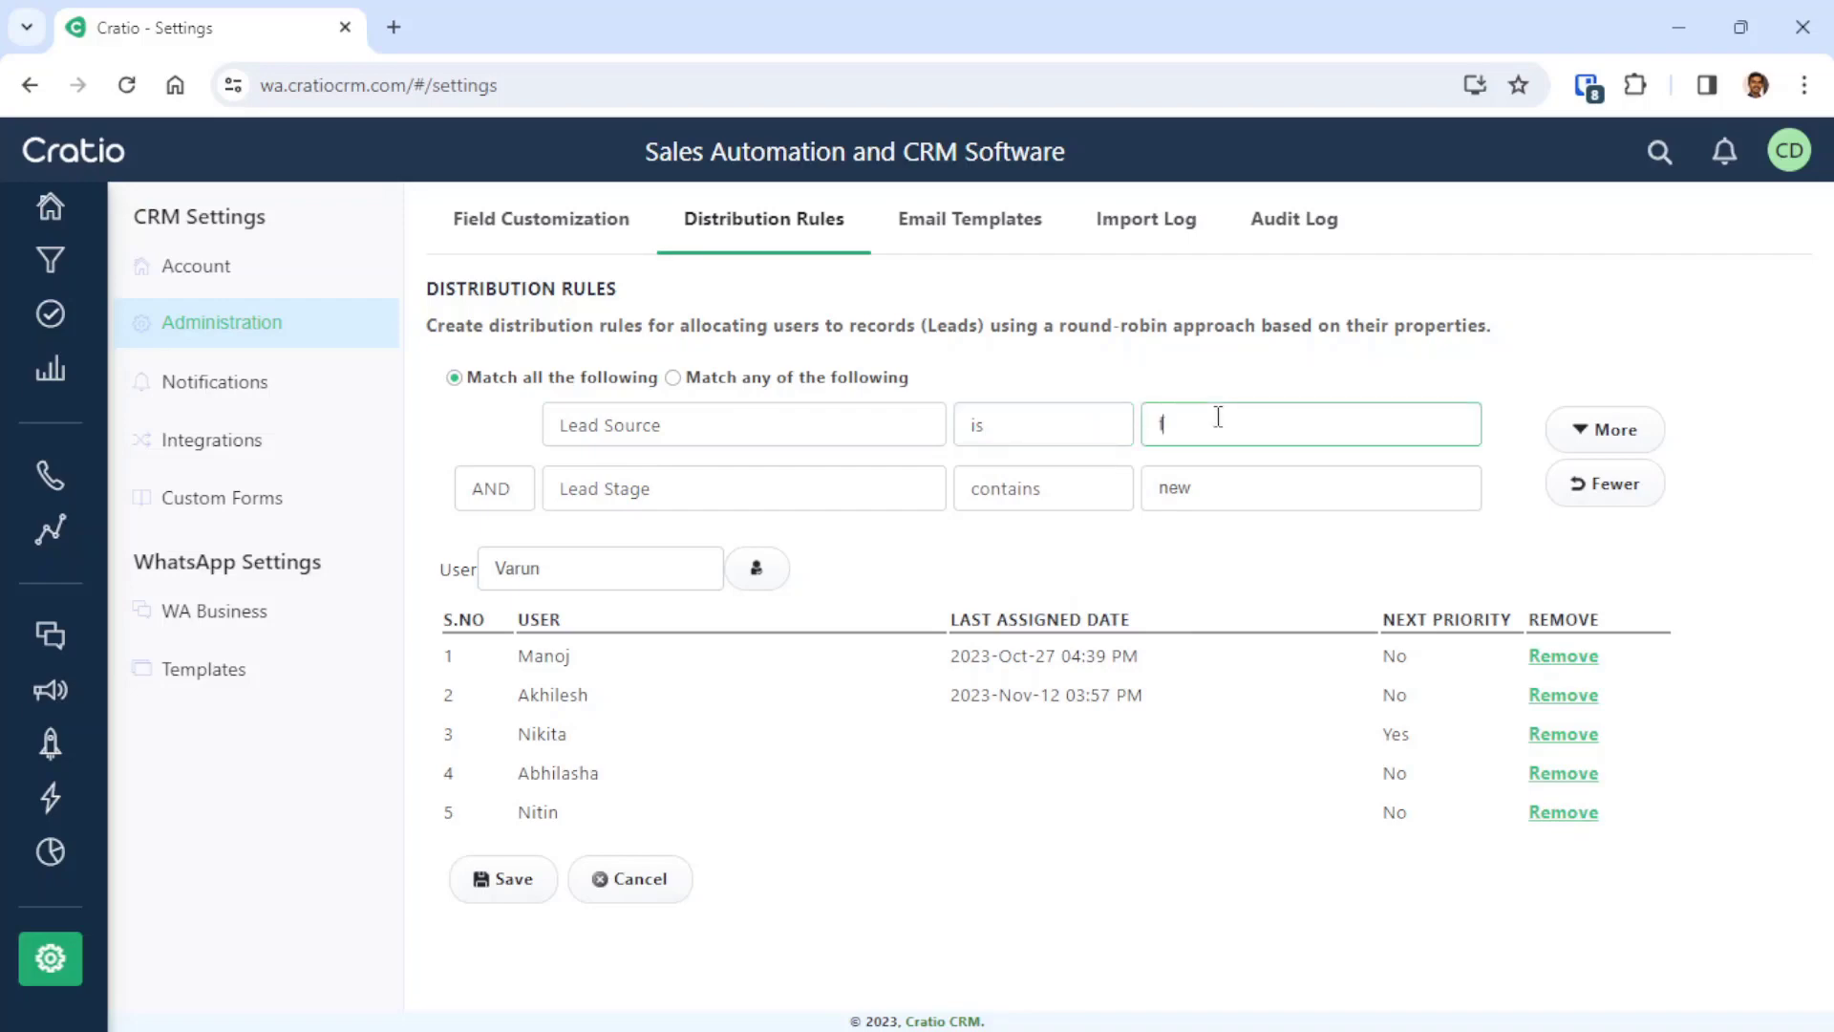
{"action": "left_click", "coordinate": [1089, 483]}
{"action": "left_click", "coordinate": [1099, 520]}
{"action": "left_click", "coordinate": [1239, 493]}
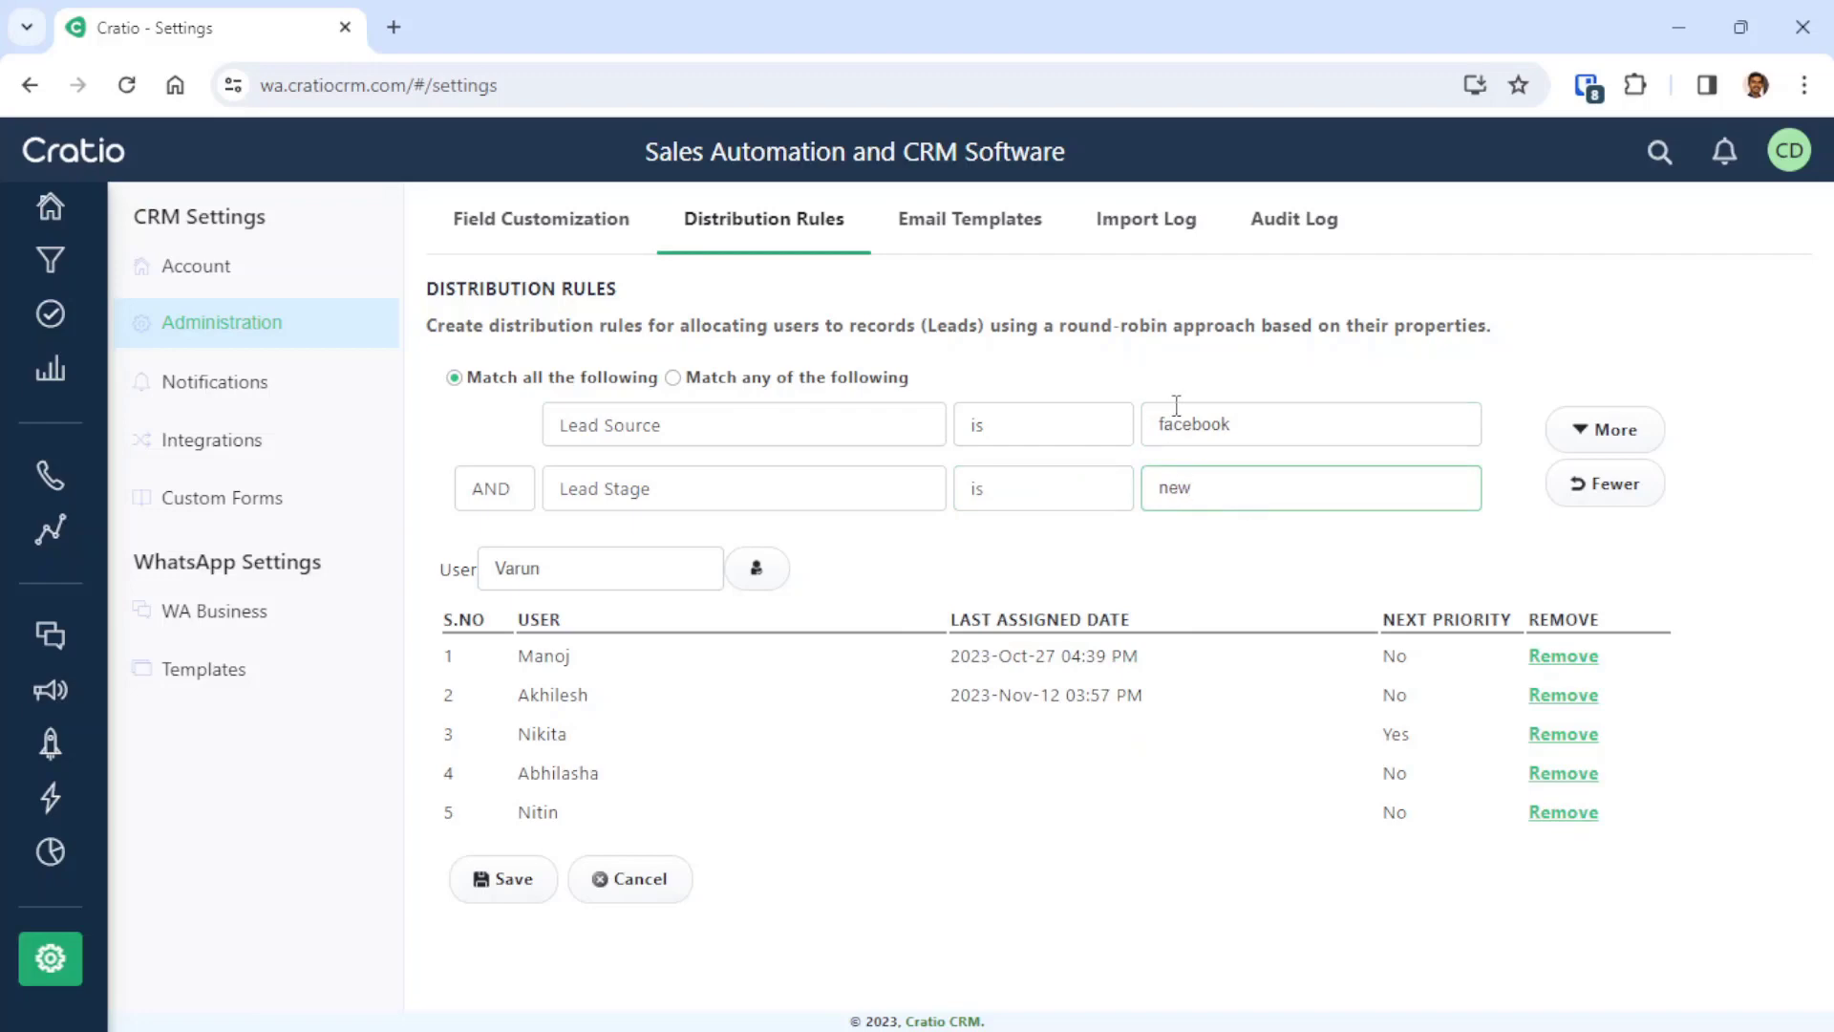
{"action": "left_click", "coordinate": [1073, 600]}
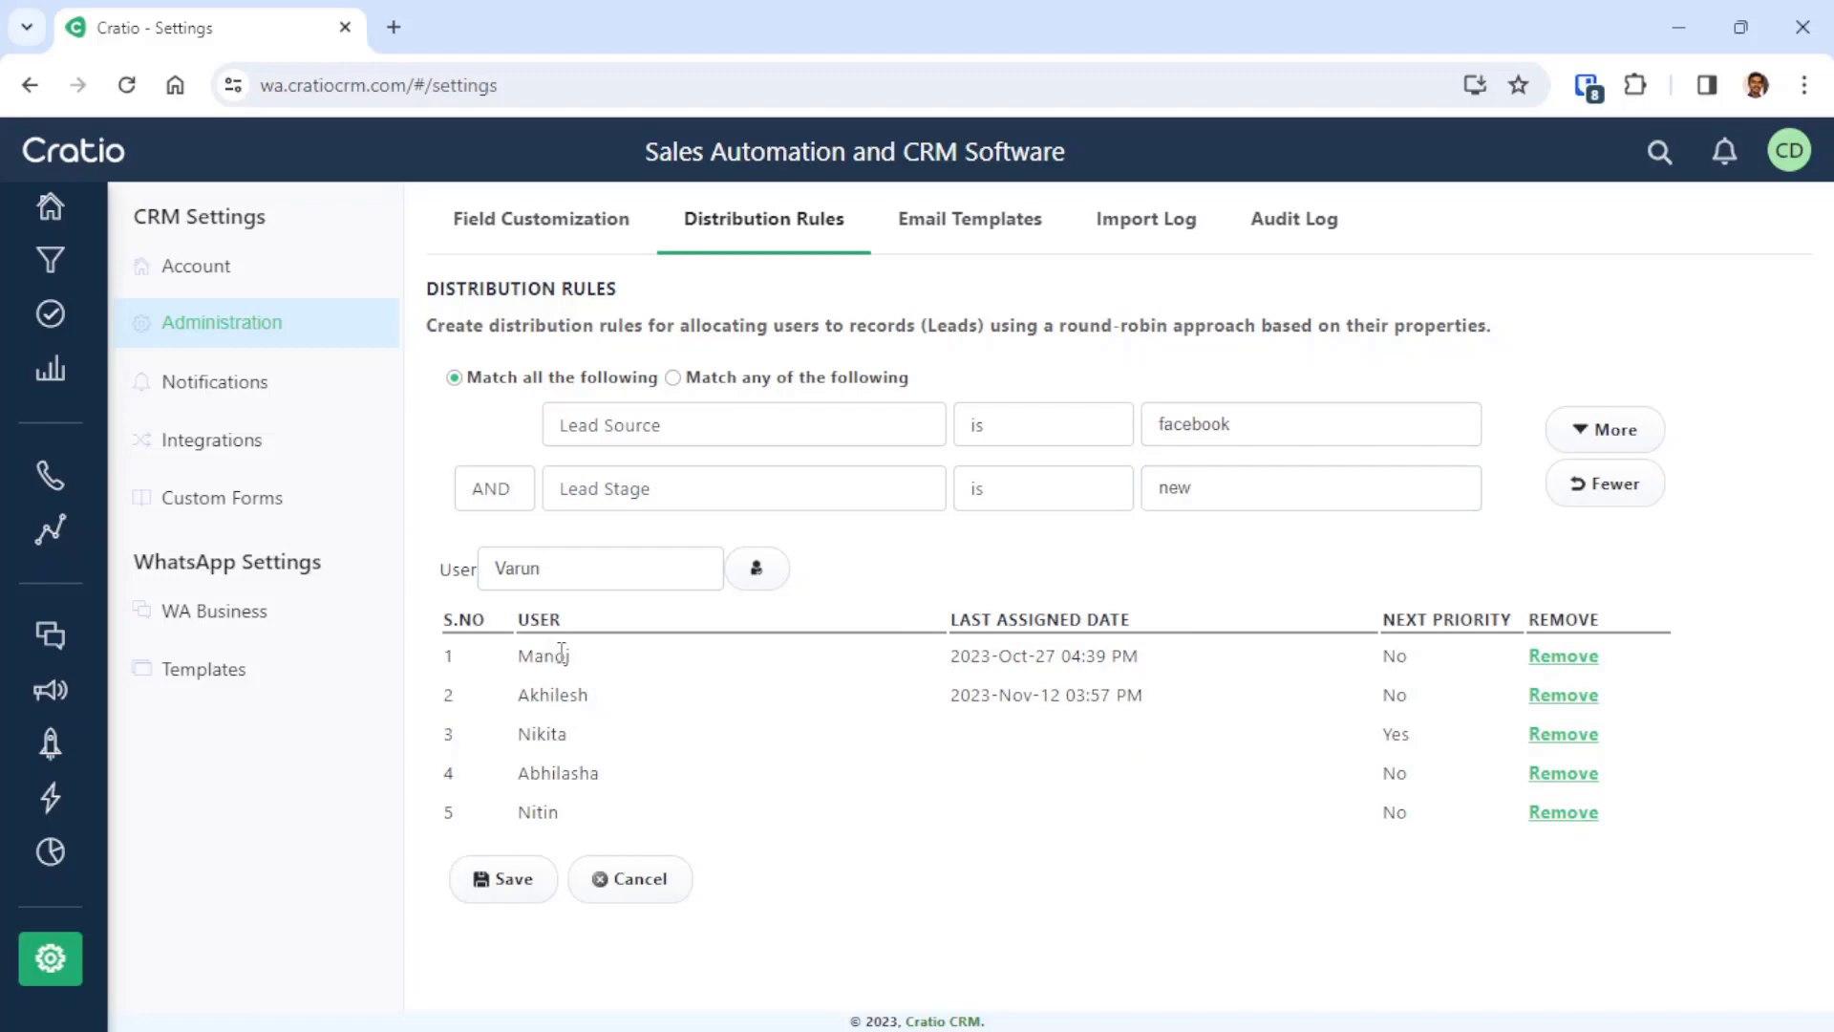
Step: Clear the leftover user entry and review the five assigned users and next-lead order
{"action": "left_click", "coordinate": [478, 568]}
{"action": "key", "text": "BackSpace"}
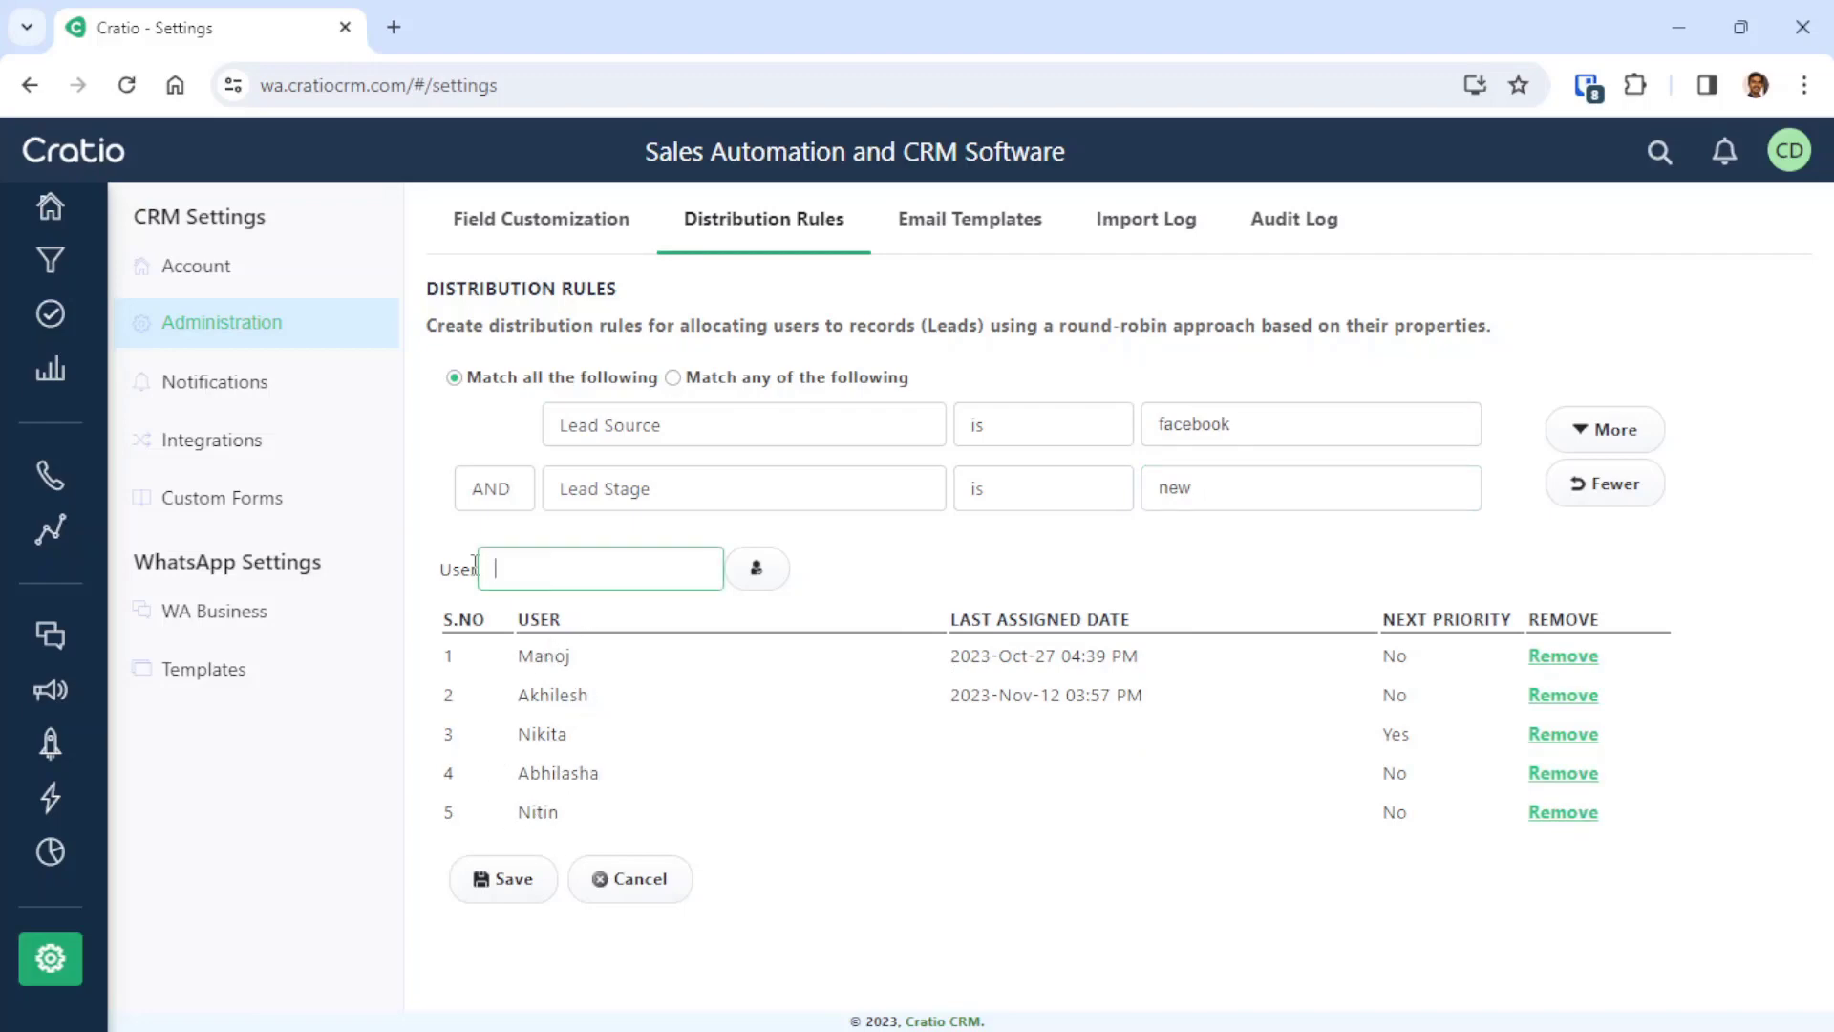
{"action": "left_click", "coordinate": [994, 583]}
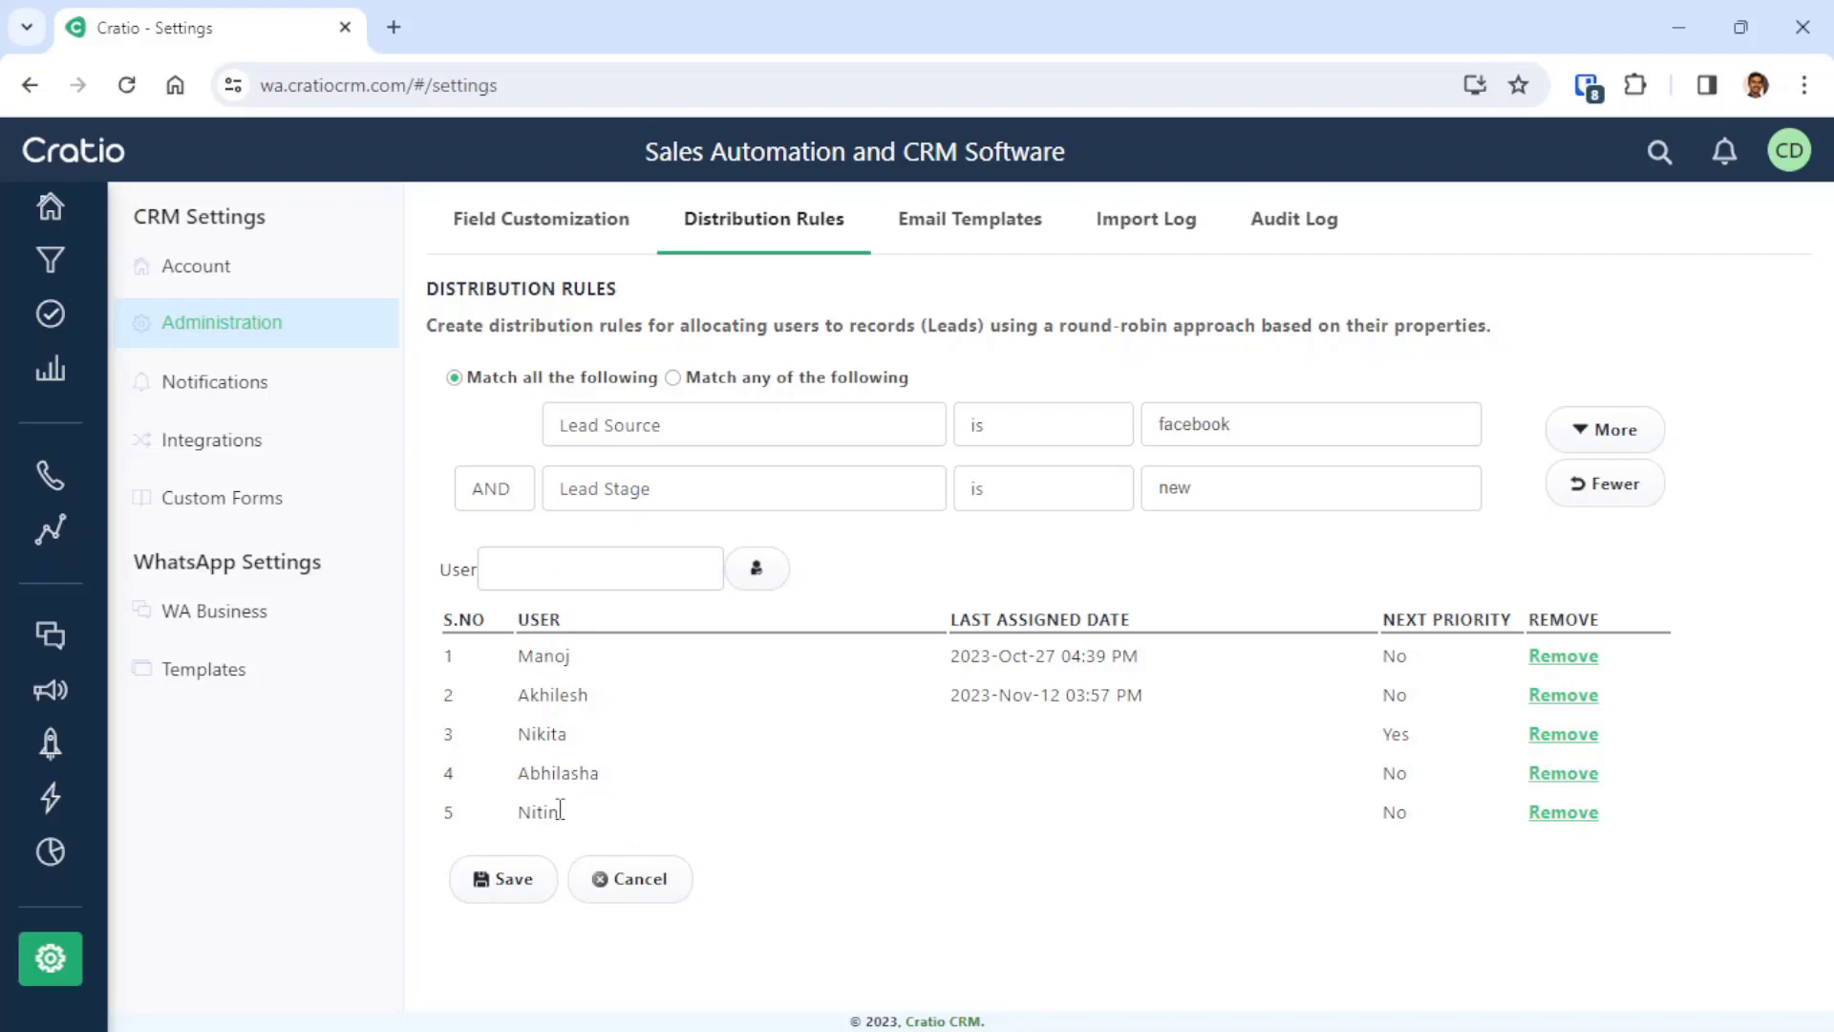
{"action": "double_click", "coordinate": [539, 657]}
{"action": "double_click", "coordinate": [557, 698]}
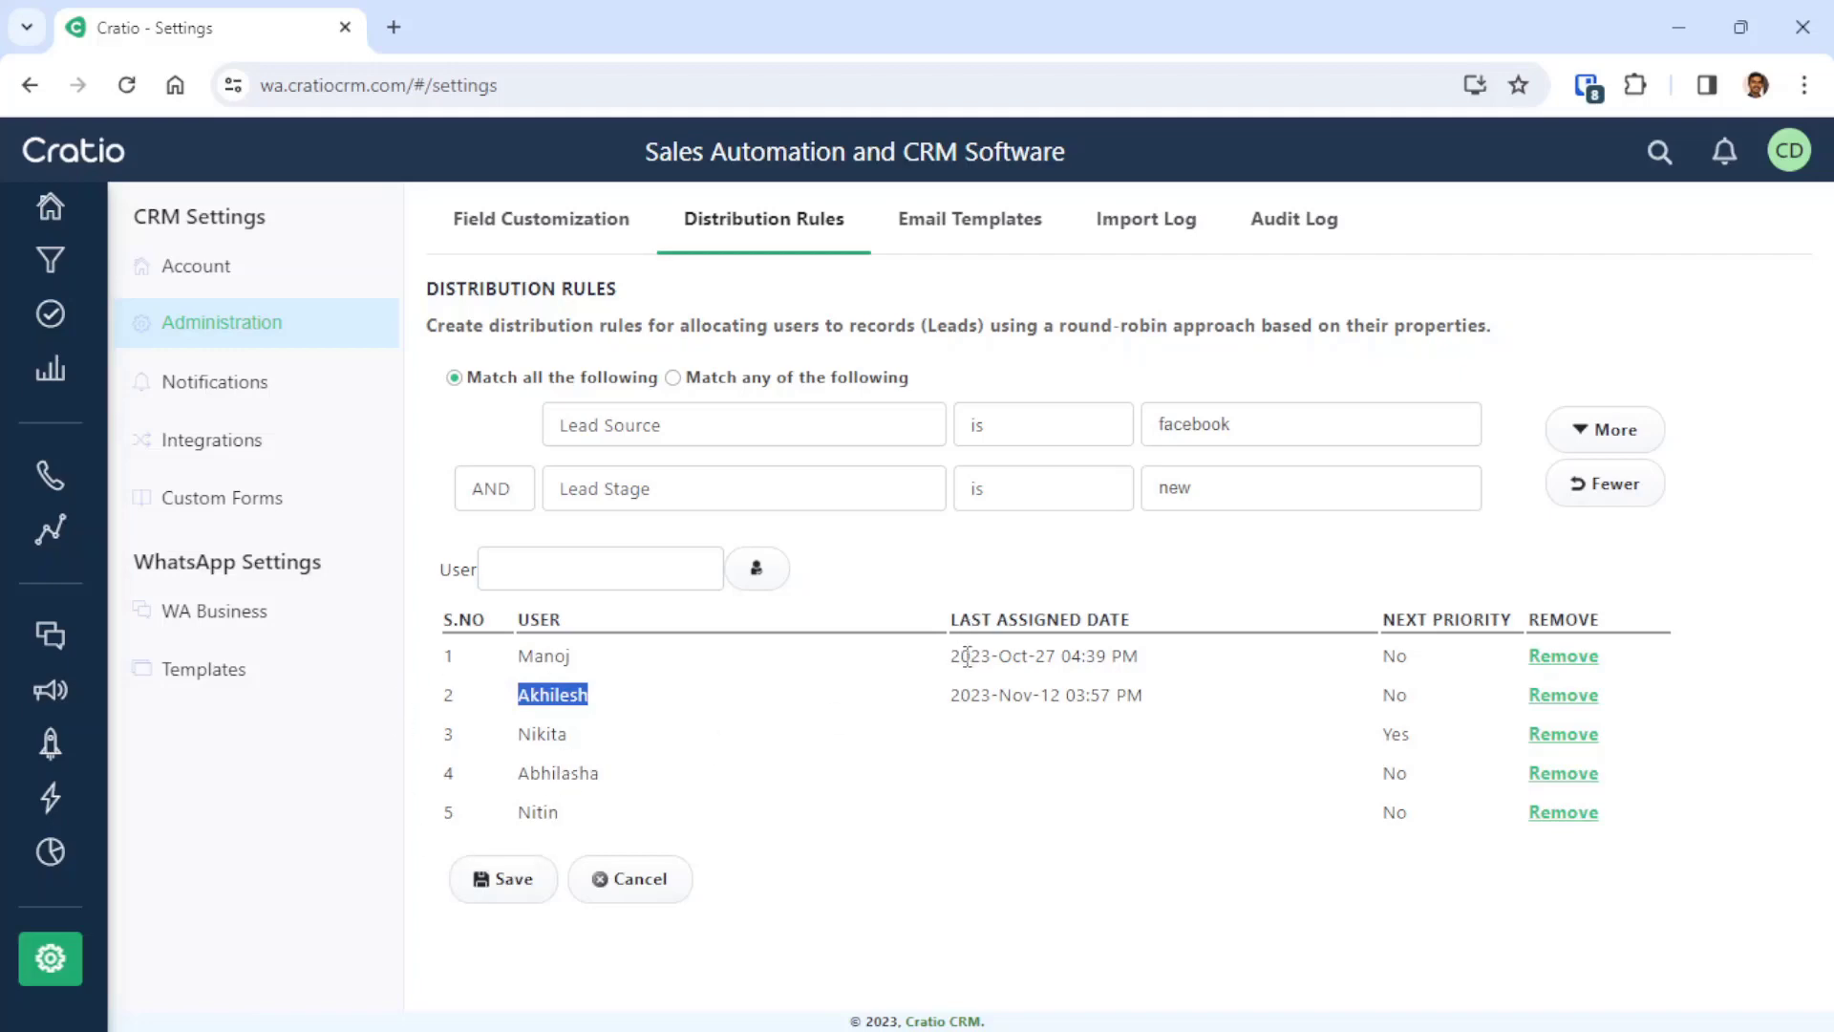
{"action": "left_click_drag", "start_coordinate": [955, 657], "coordinate": [1154, 675]}
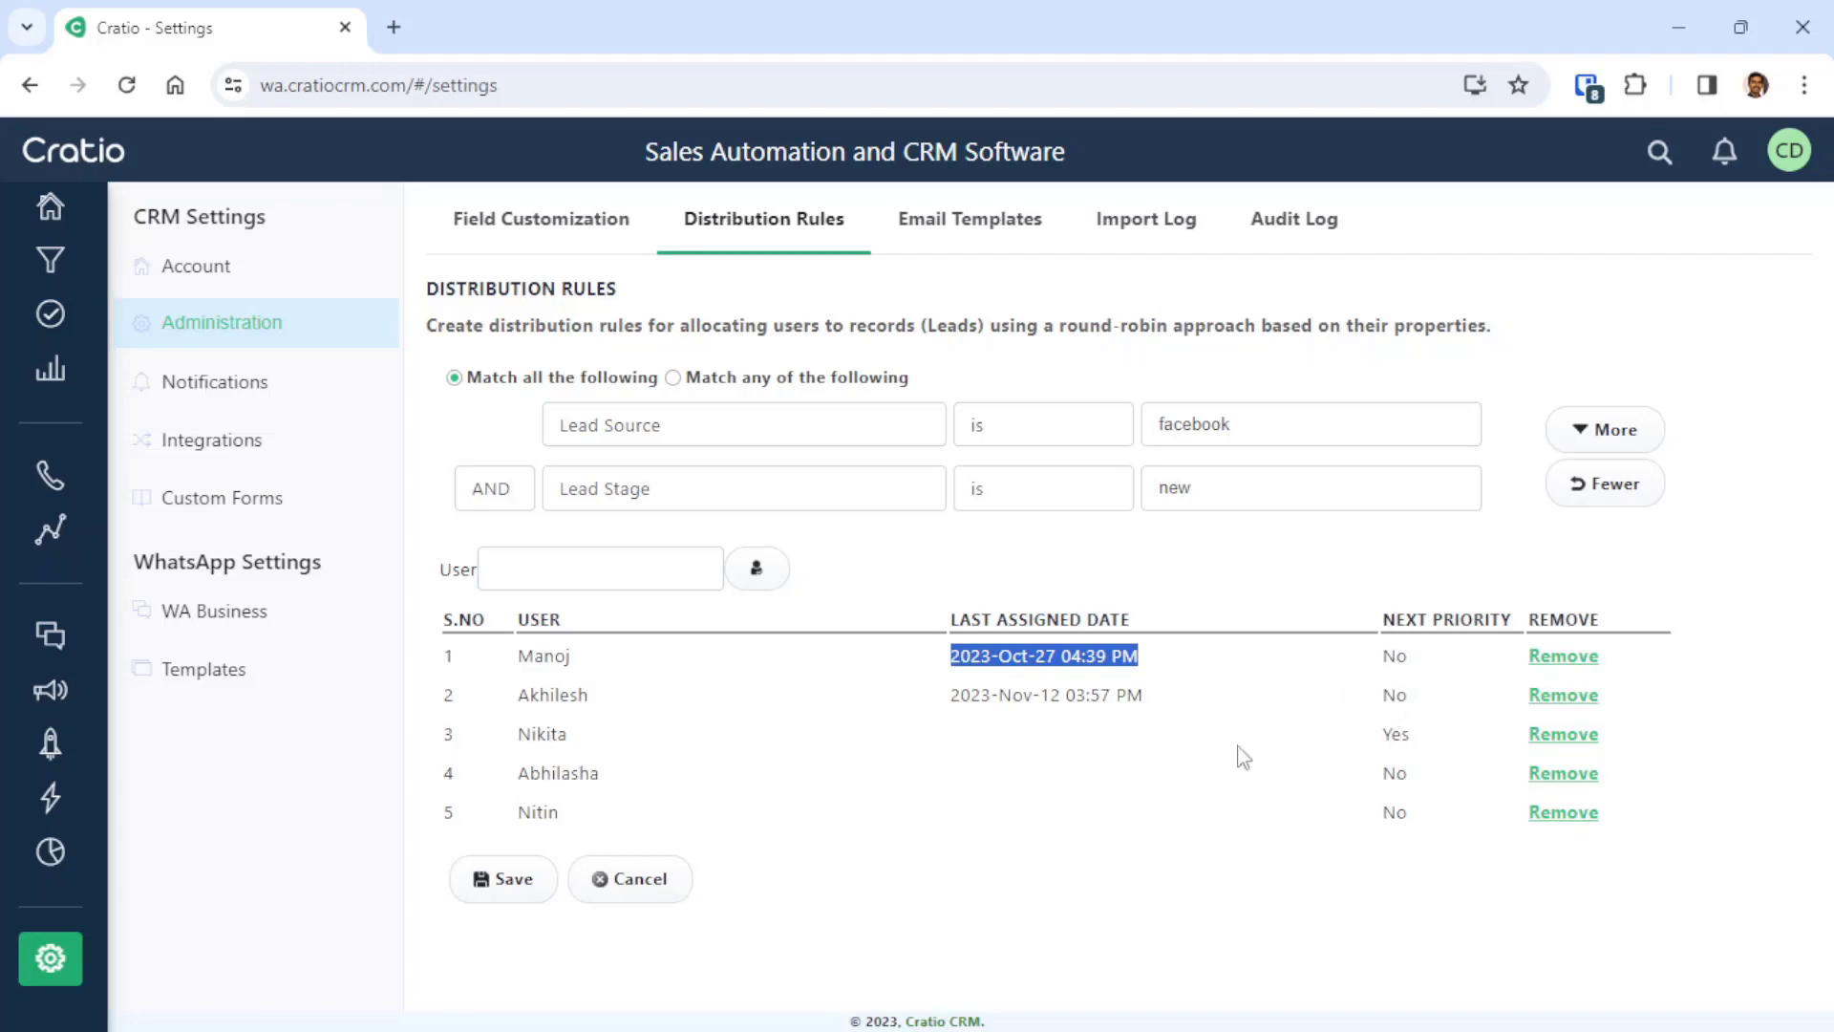
{"action": "double_click", "coordinate": [1395, 733]}
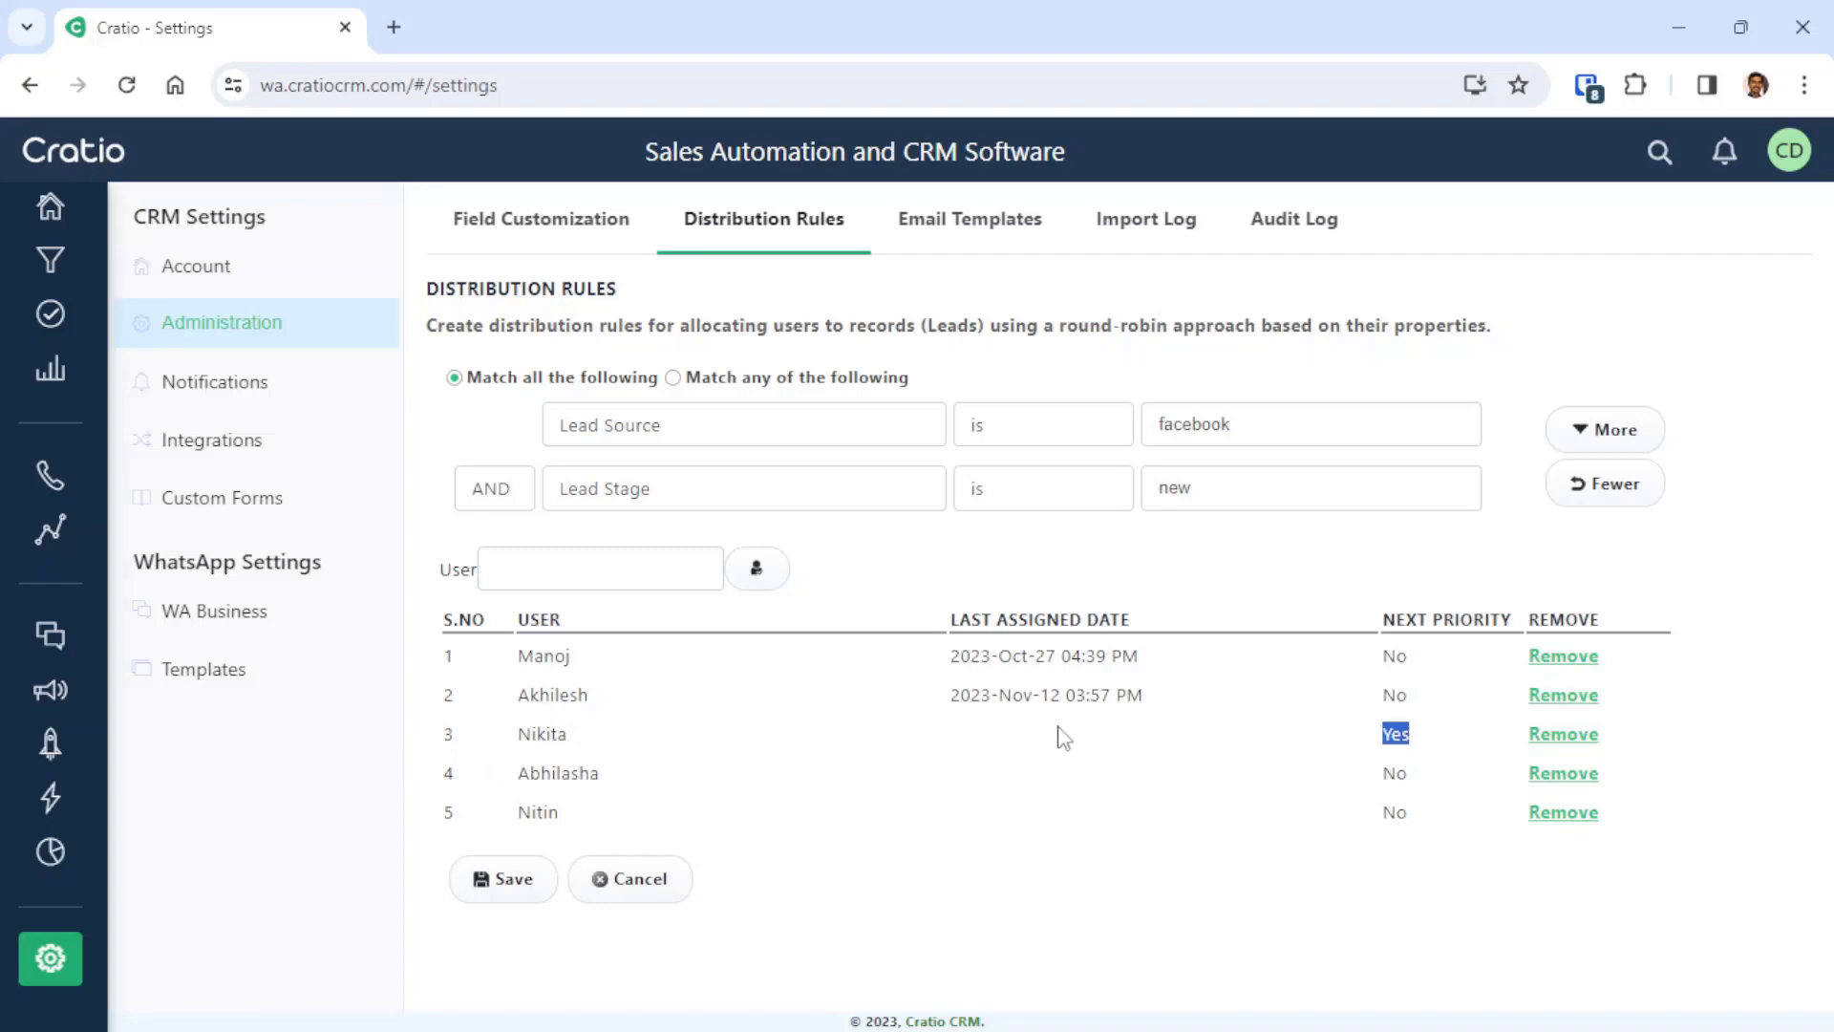
{"action": "double_click", "coordinate": [561, 772]}
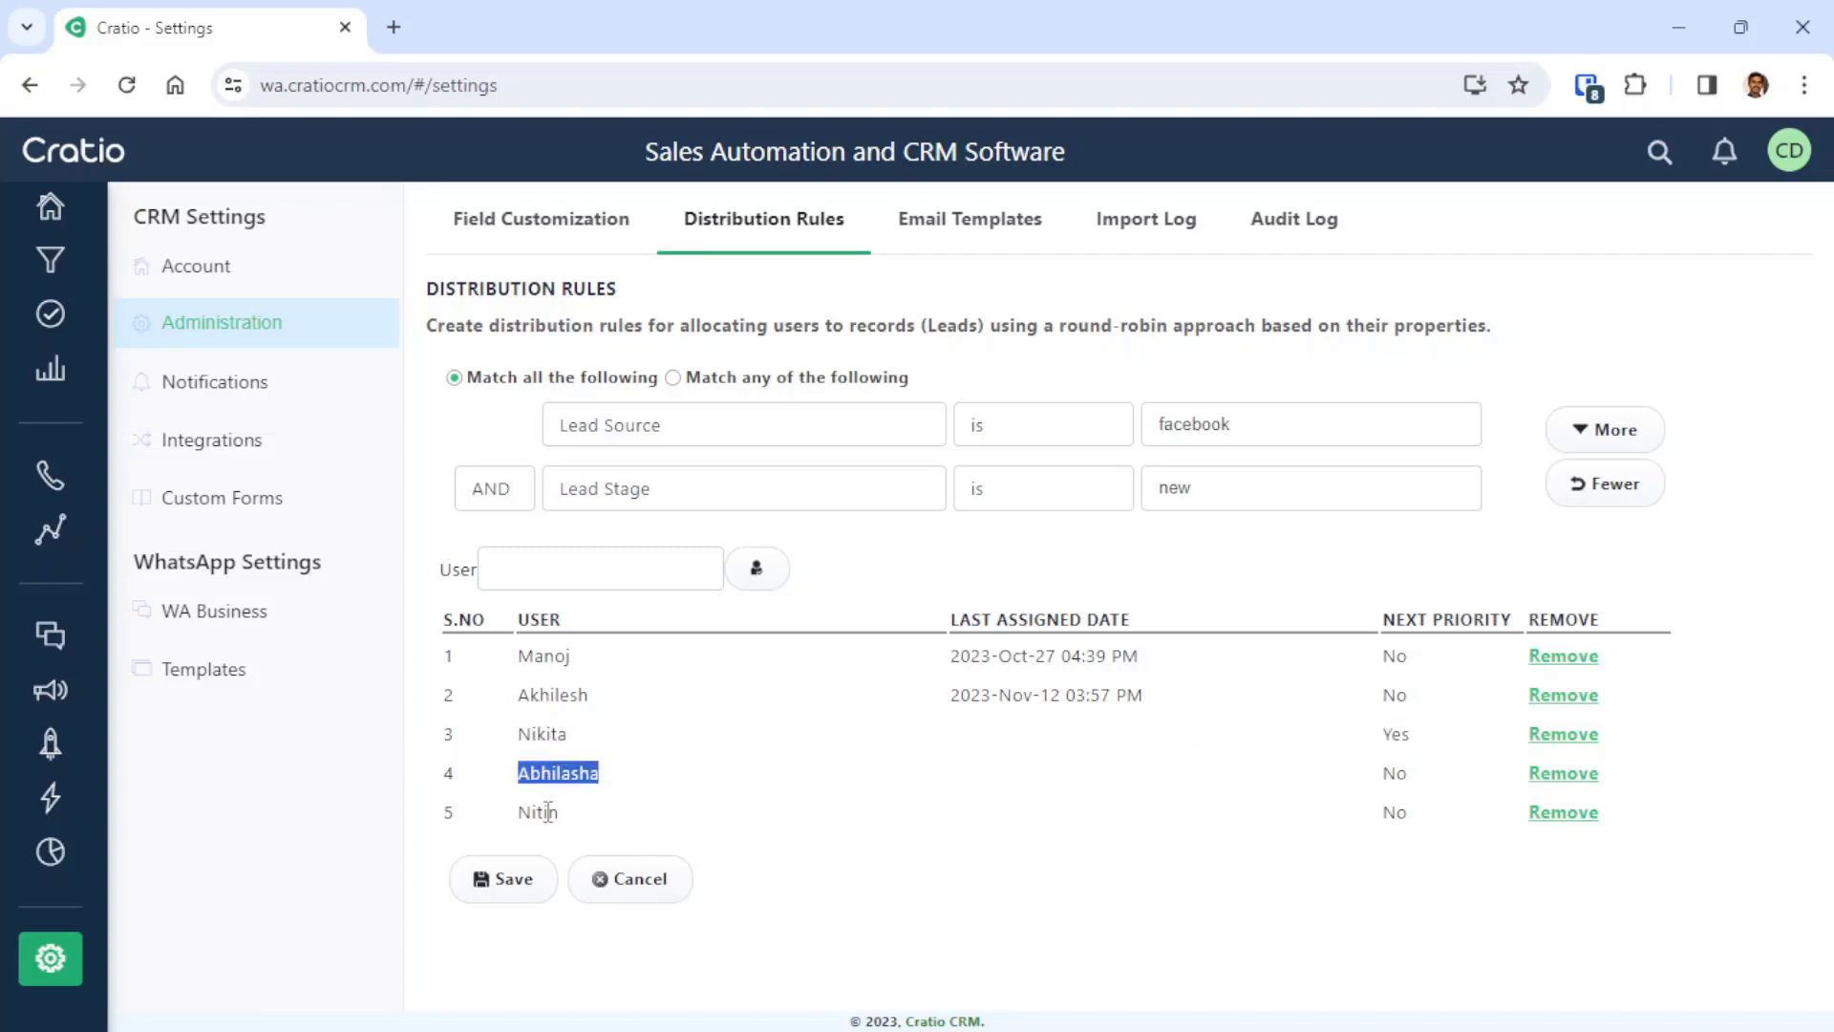
{"action": "double_click", "coordinate": [536, 813]}
{"action": "left_click", "coordinate": [752, 817]}
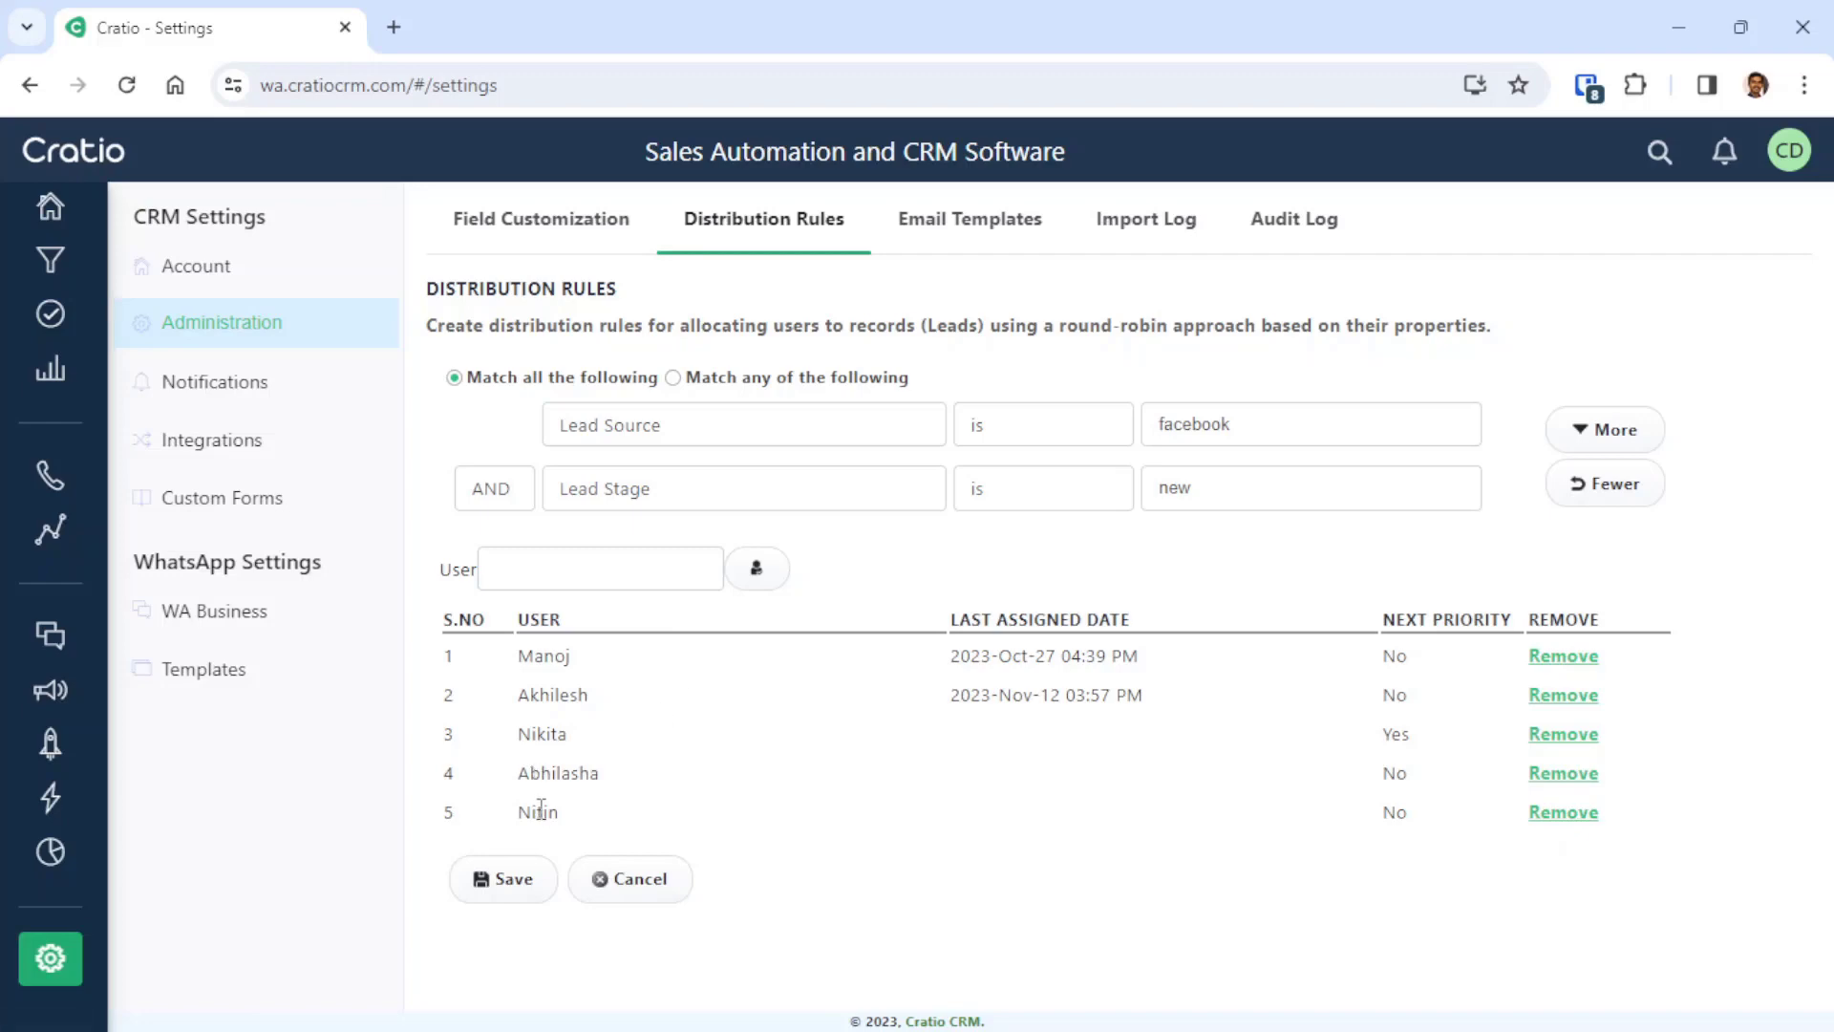
Step: Remove the fifth assigned user and add a different team member in their place
{"action": "left_click", "coordinate": [1557, 817]}
{"action": "left_click", "coordinate": [565, 572]}
{"action": "type", "text": "varun"}
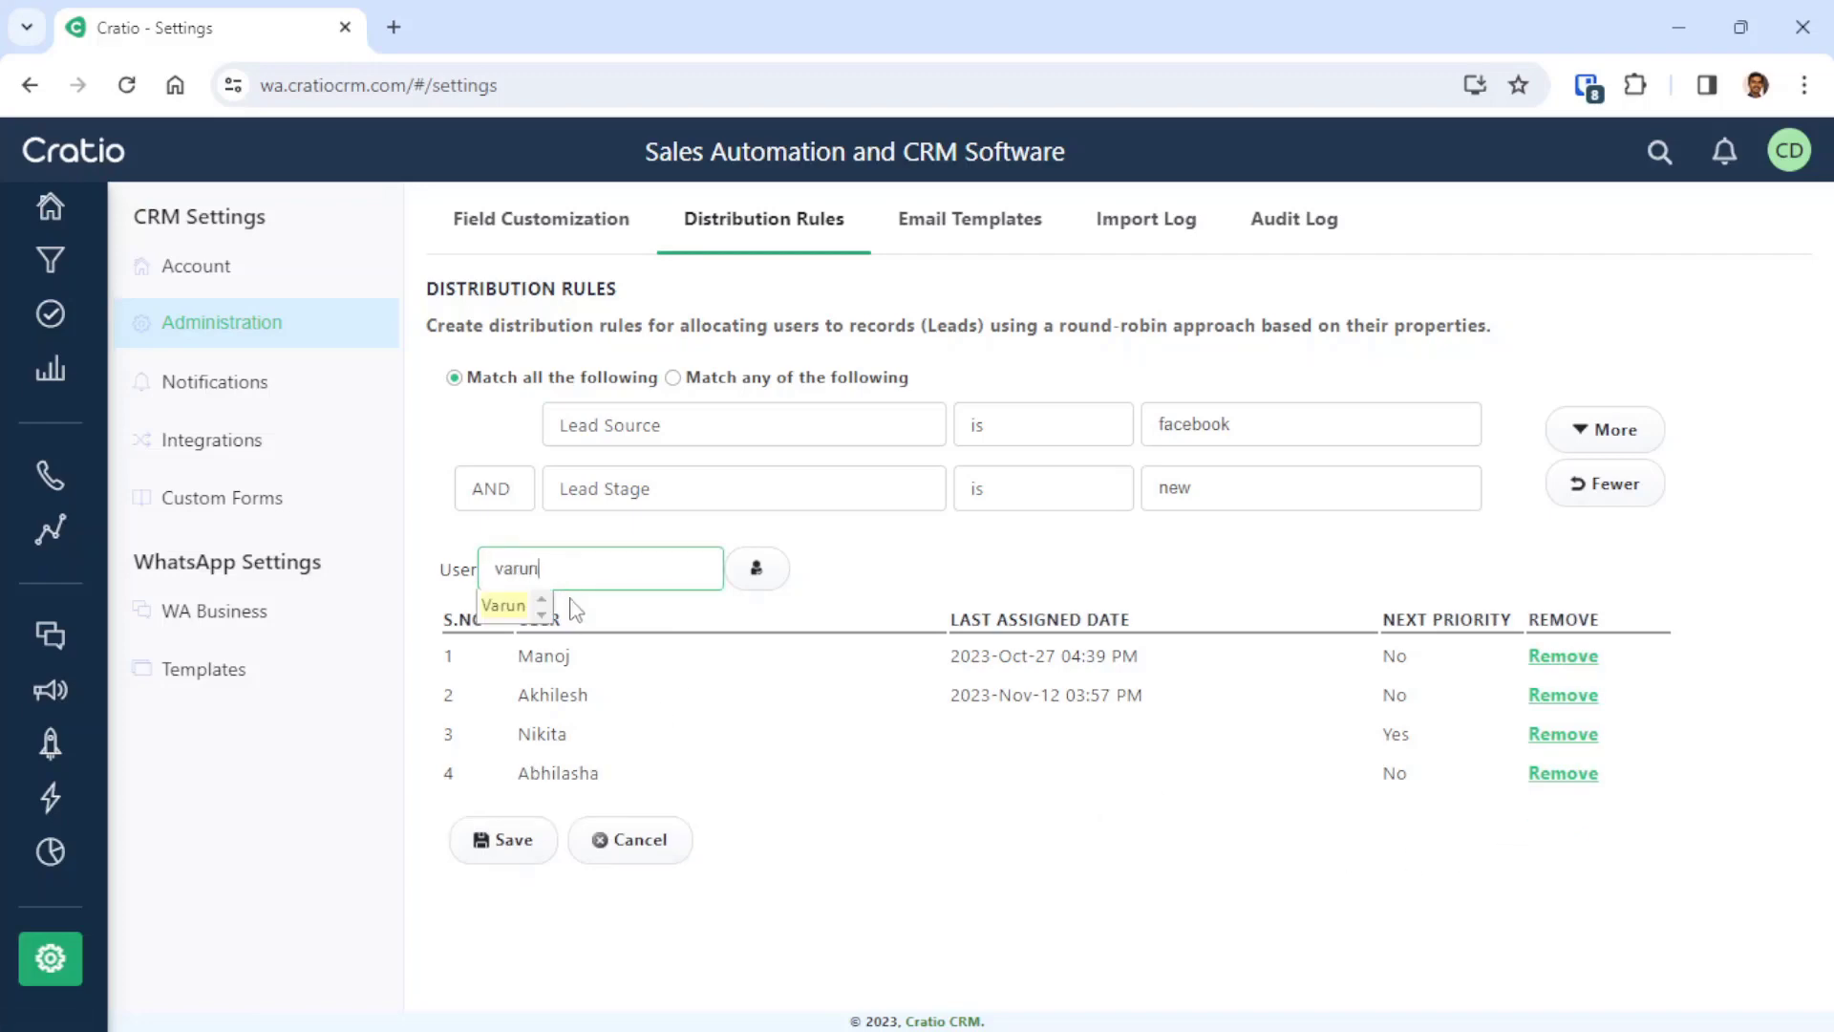
{"action": "left_click", "coordinate": [514, 605]}
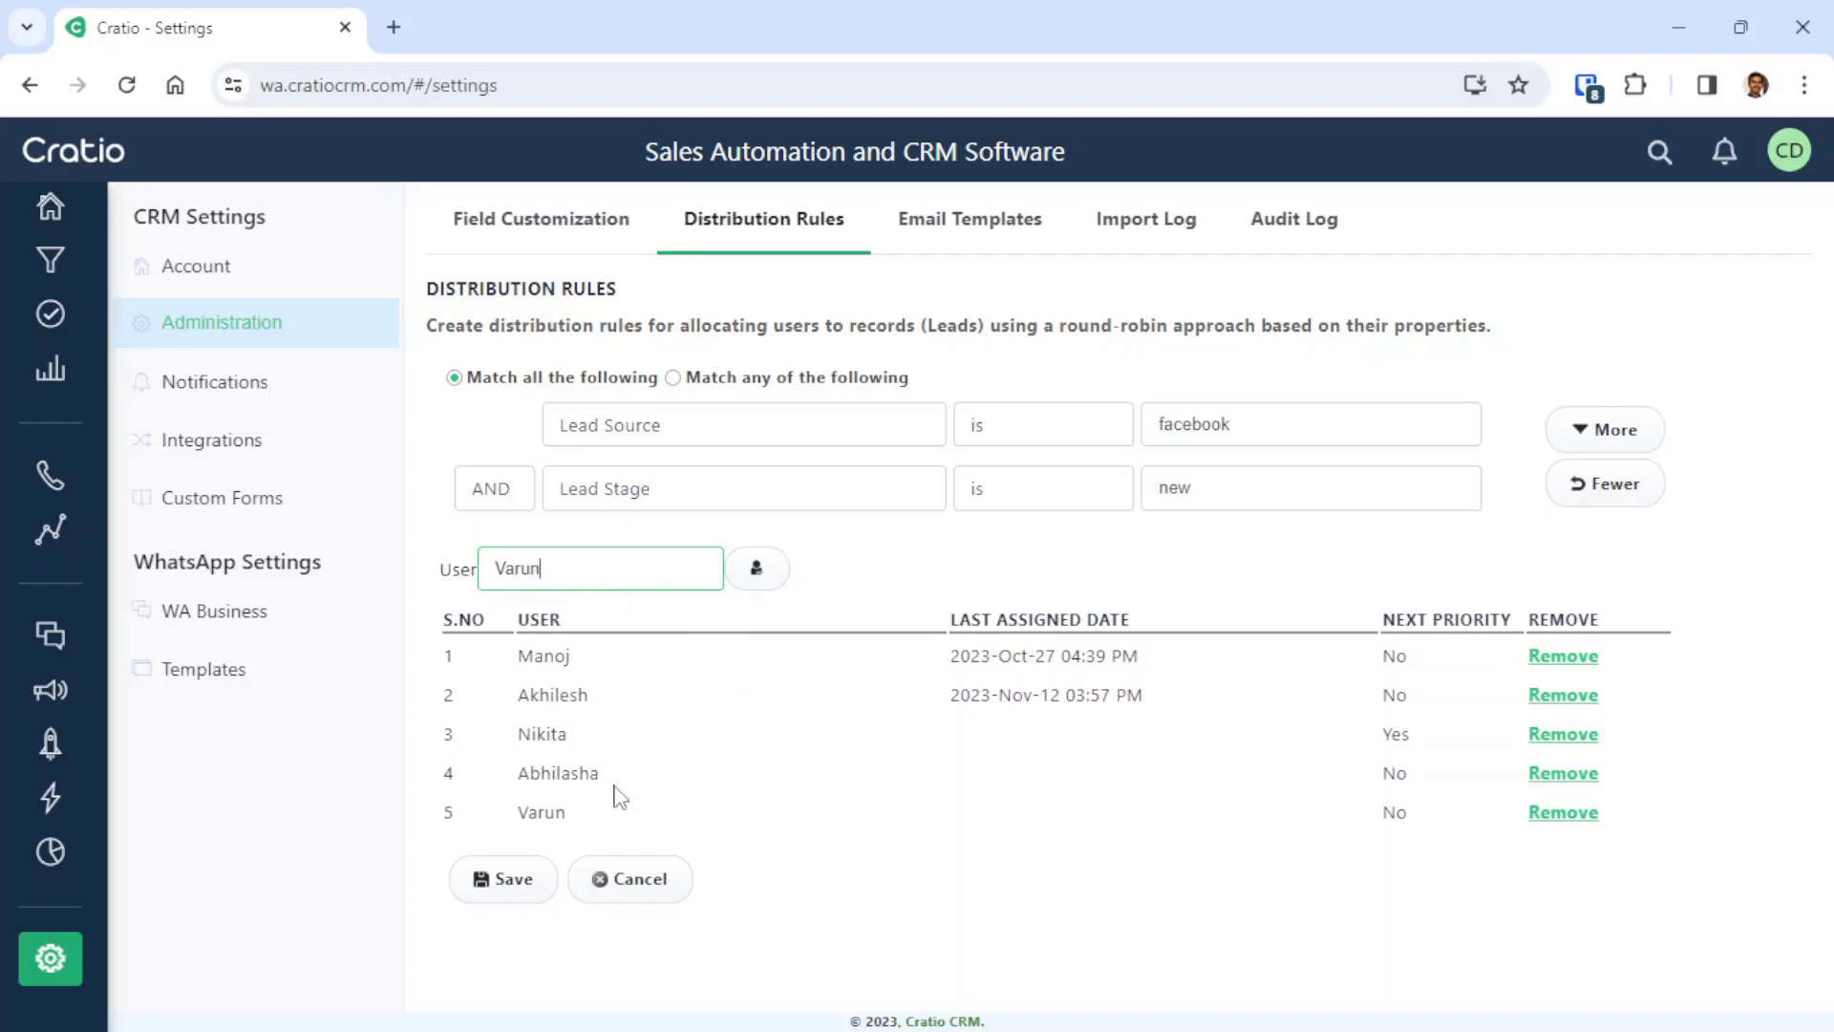
Step: Save the facebook rule, review its two conditions, and open the google rule
{"action": "left_click", "coordinate": [502, 879]}
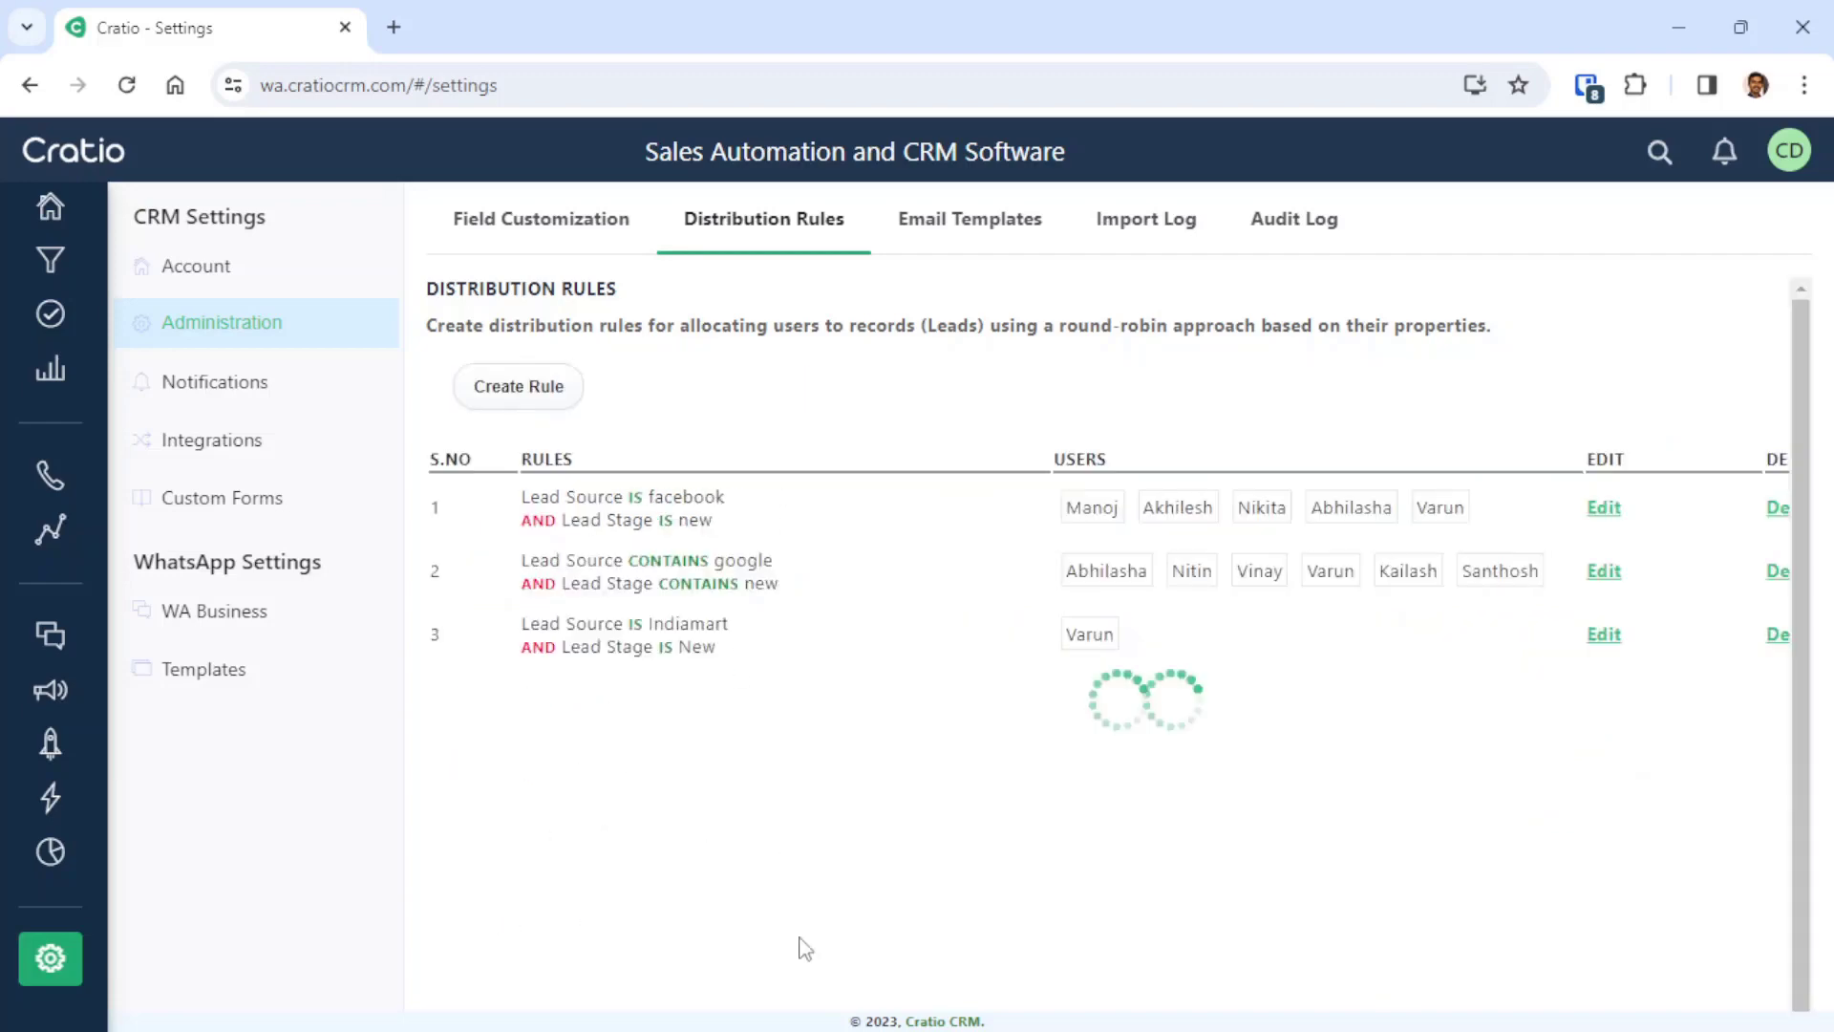
{"action": "double_click", "coordinate": [693, 498]}
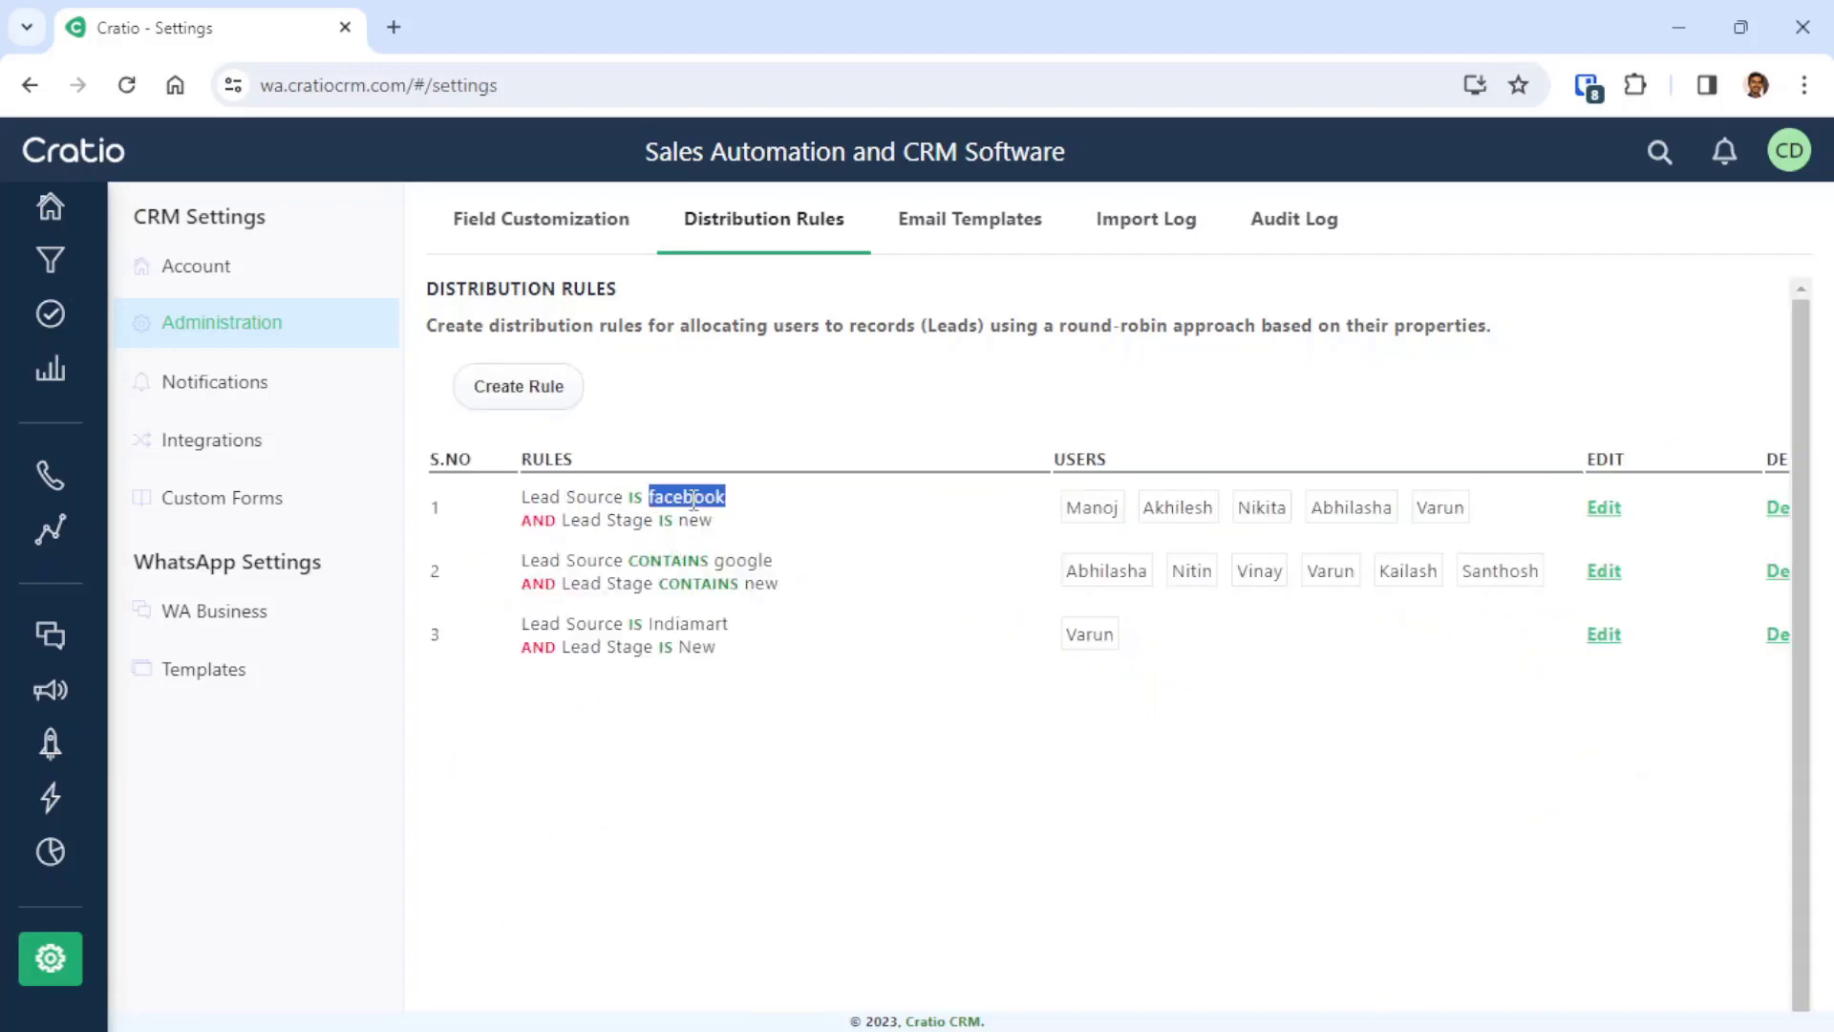
{"action": "double_click", "coordinate": [695, 520]}
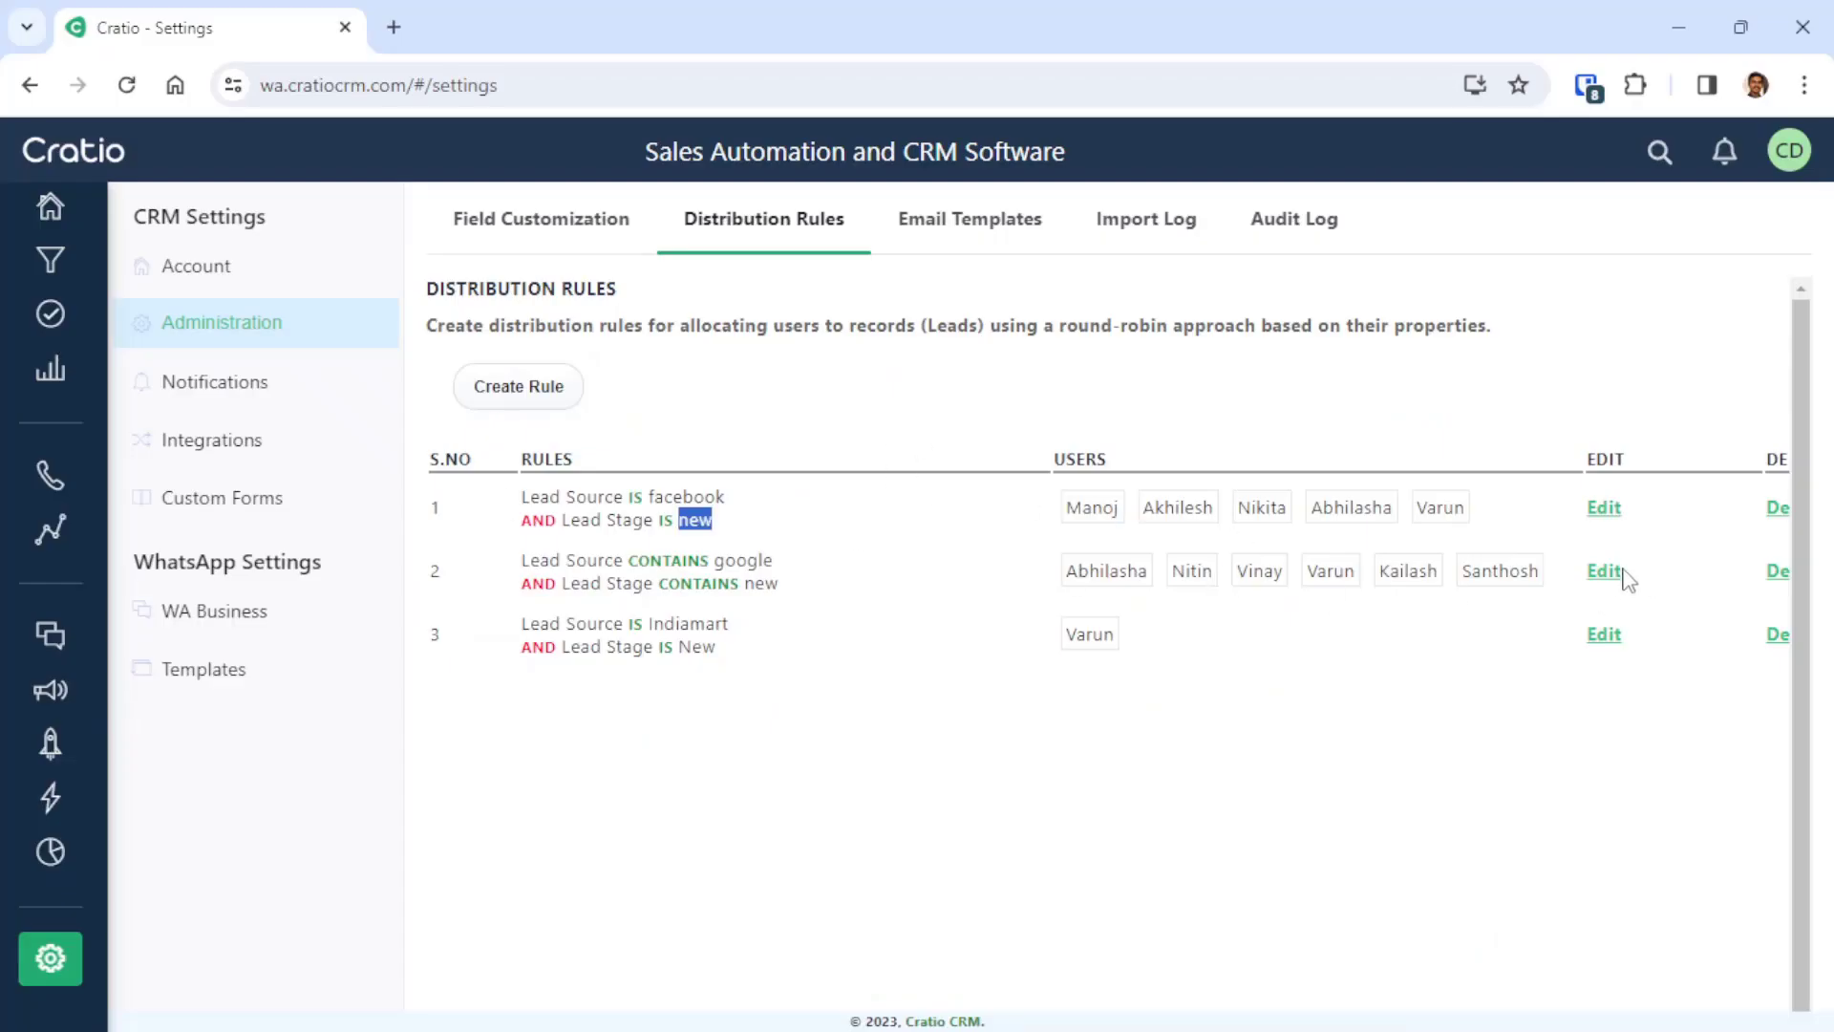
{"action": "left_click", "coordinate": [1613, 571]}
Step: Check the google rule's Lead Source condition unchanged, then go to Notifications settings
{"action": "left_click", "coordinate": [774, 442]}
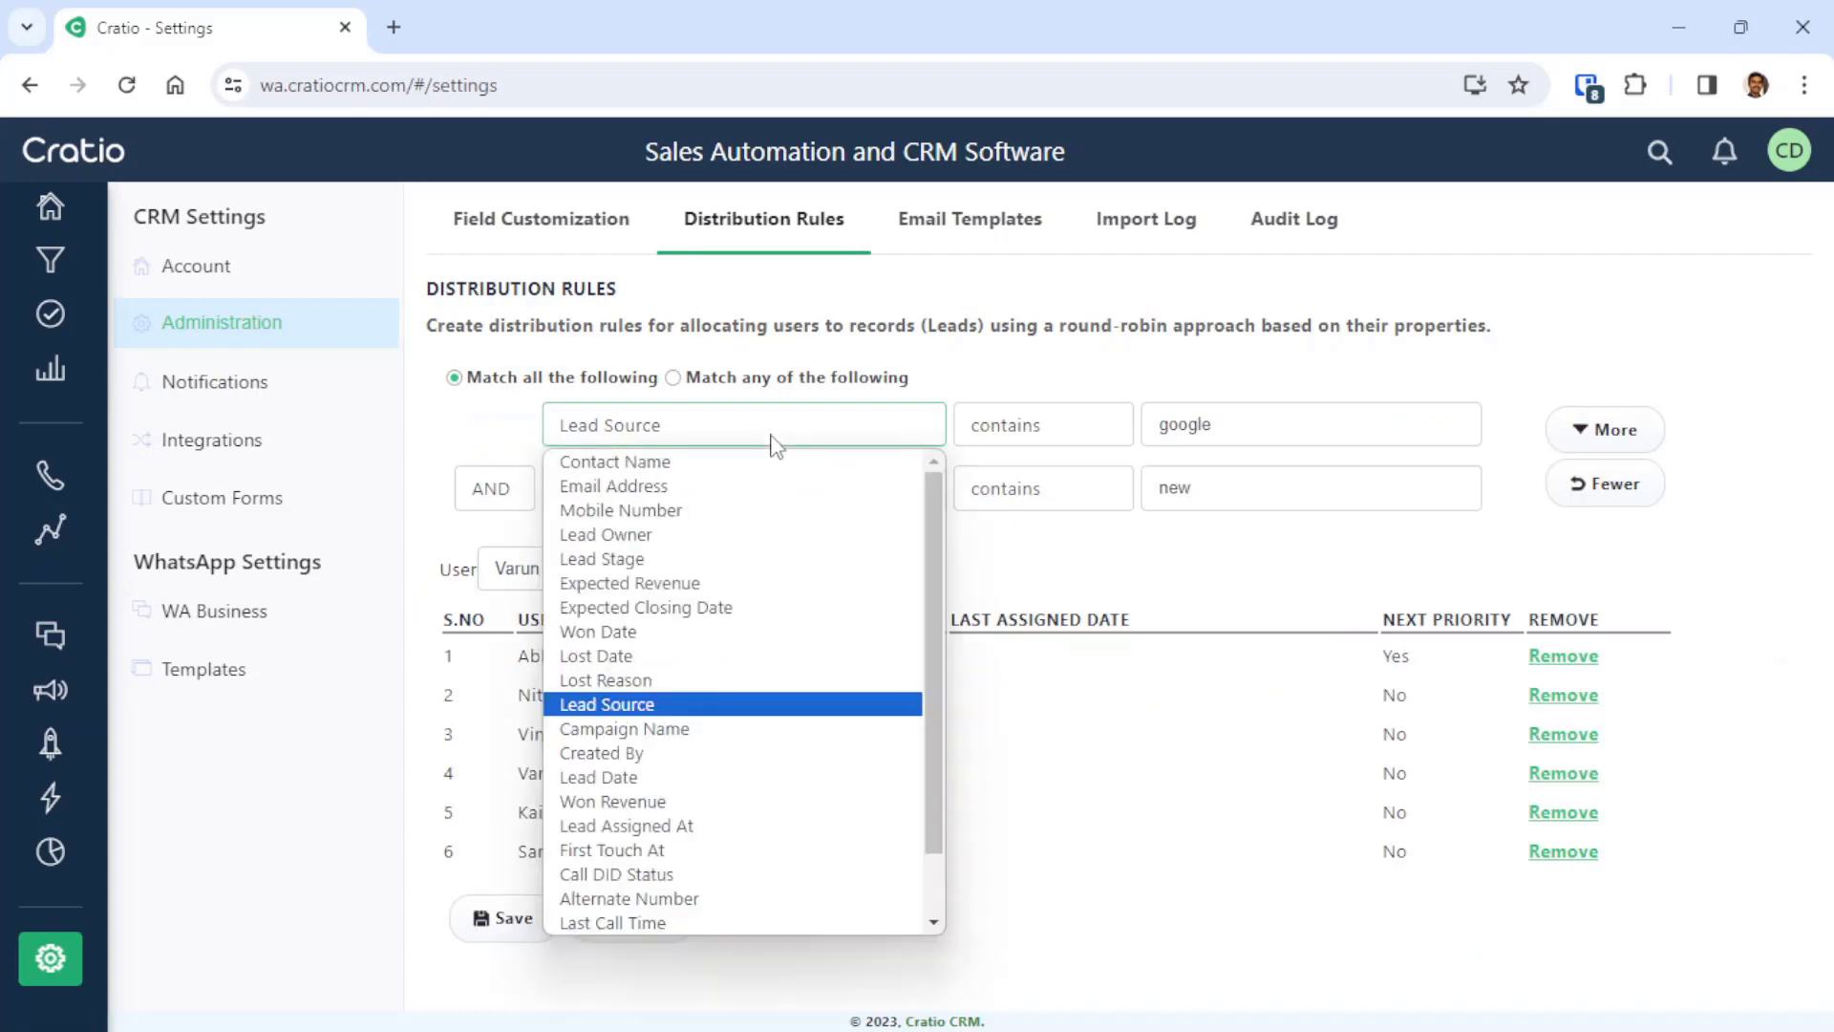
{"action": "scroll", "coordinate": [772, 685], "scroll_direction": "down", "scroll_amount": 1}
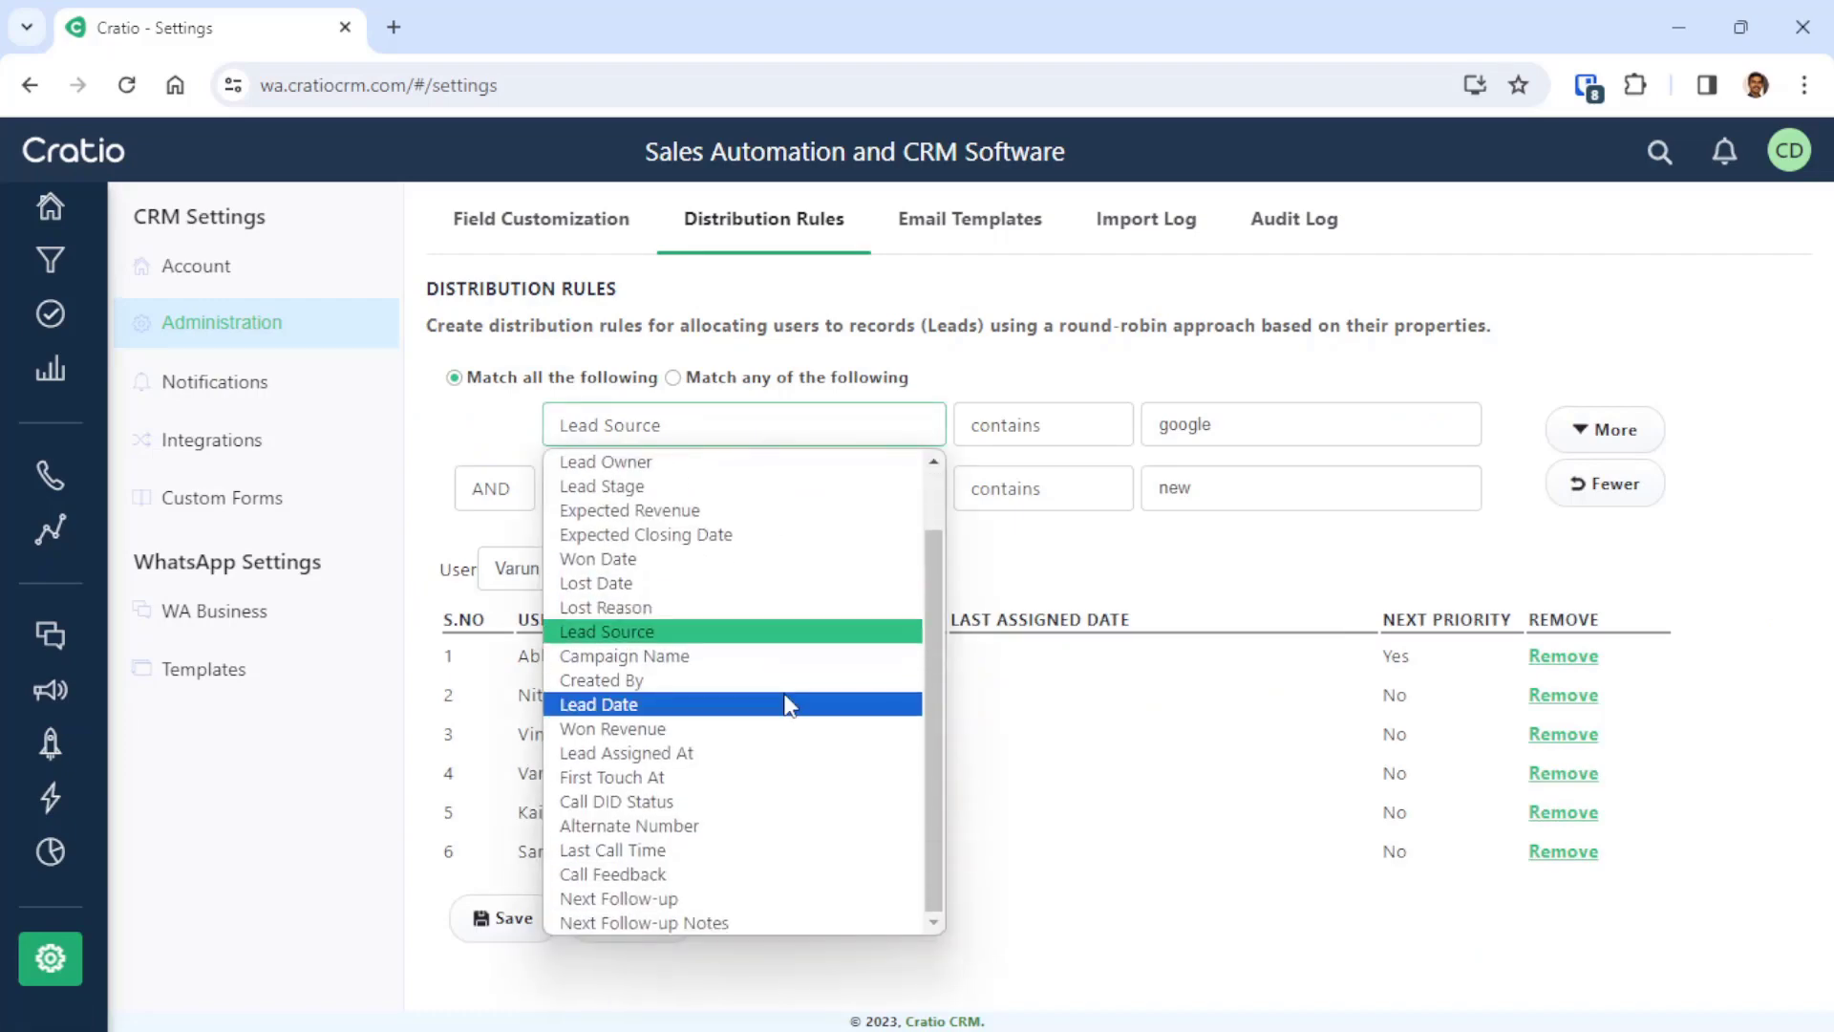
{"action": "scroll", "coordinate": [785, 705], "scroll_direction": "up", "scroll_amount": 1}
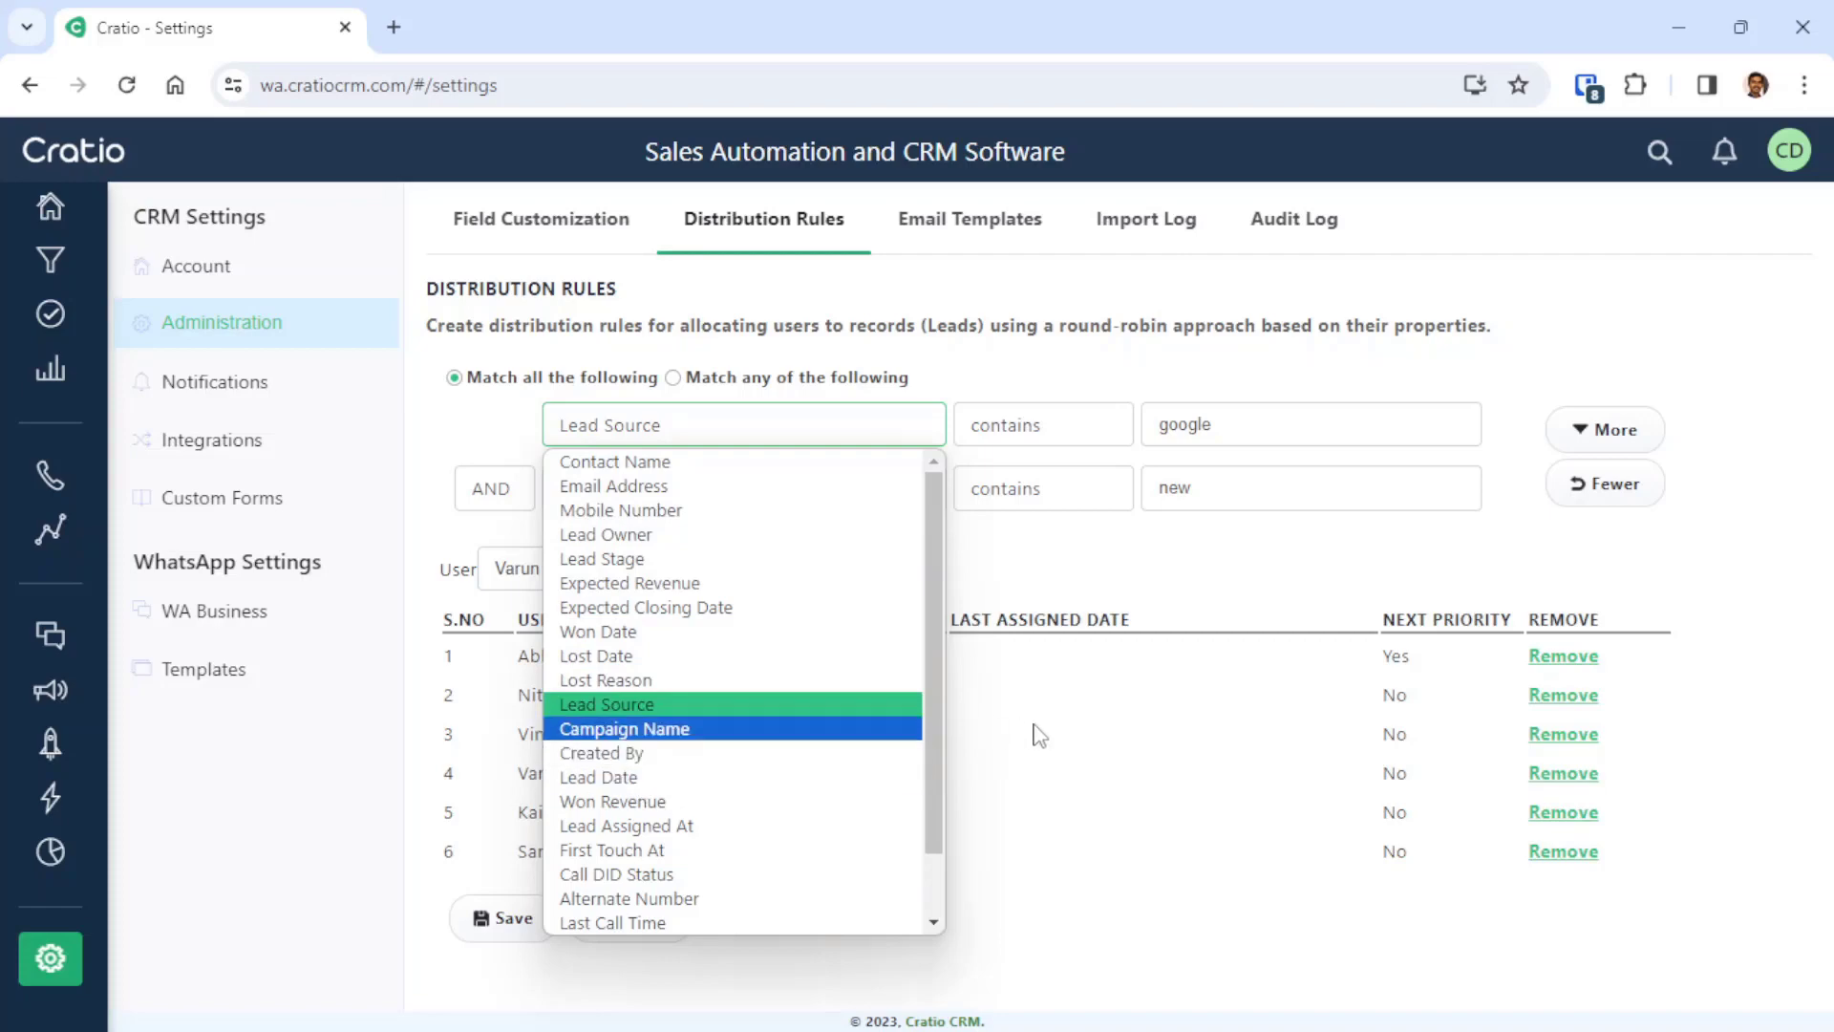
{"action": "left_click", "coordinate": [1232, 563]}
{"action": "left_click", "coordinate": [1251, 424]}
{"action": "double_click", "coordinate": [1185, 427]}
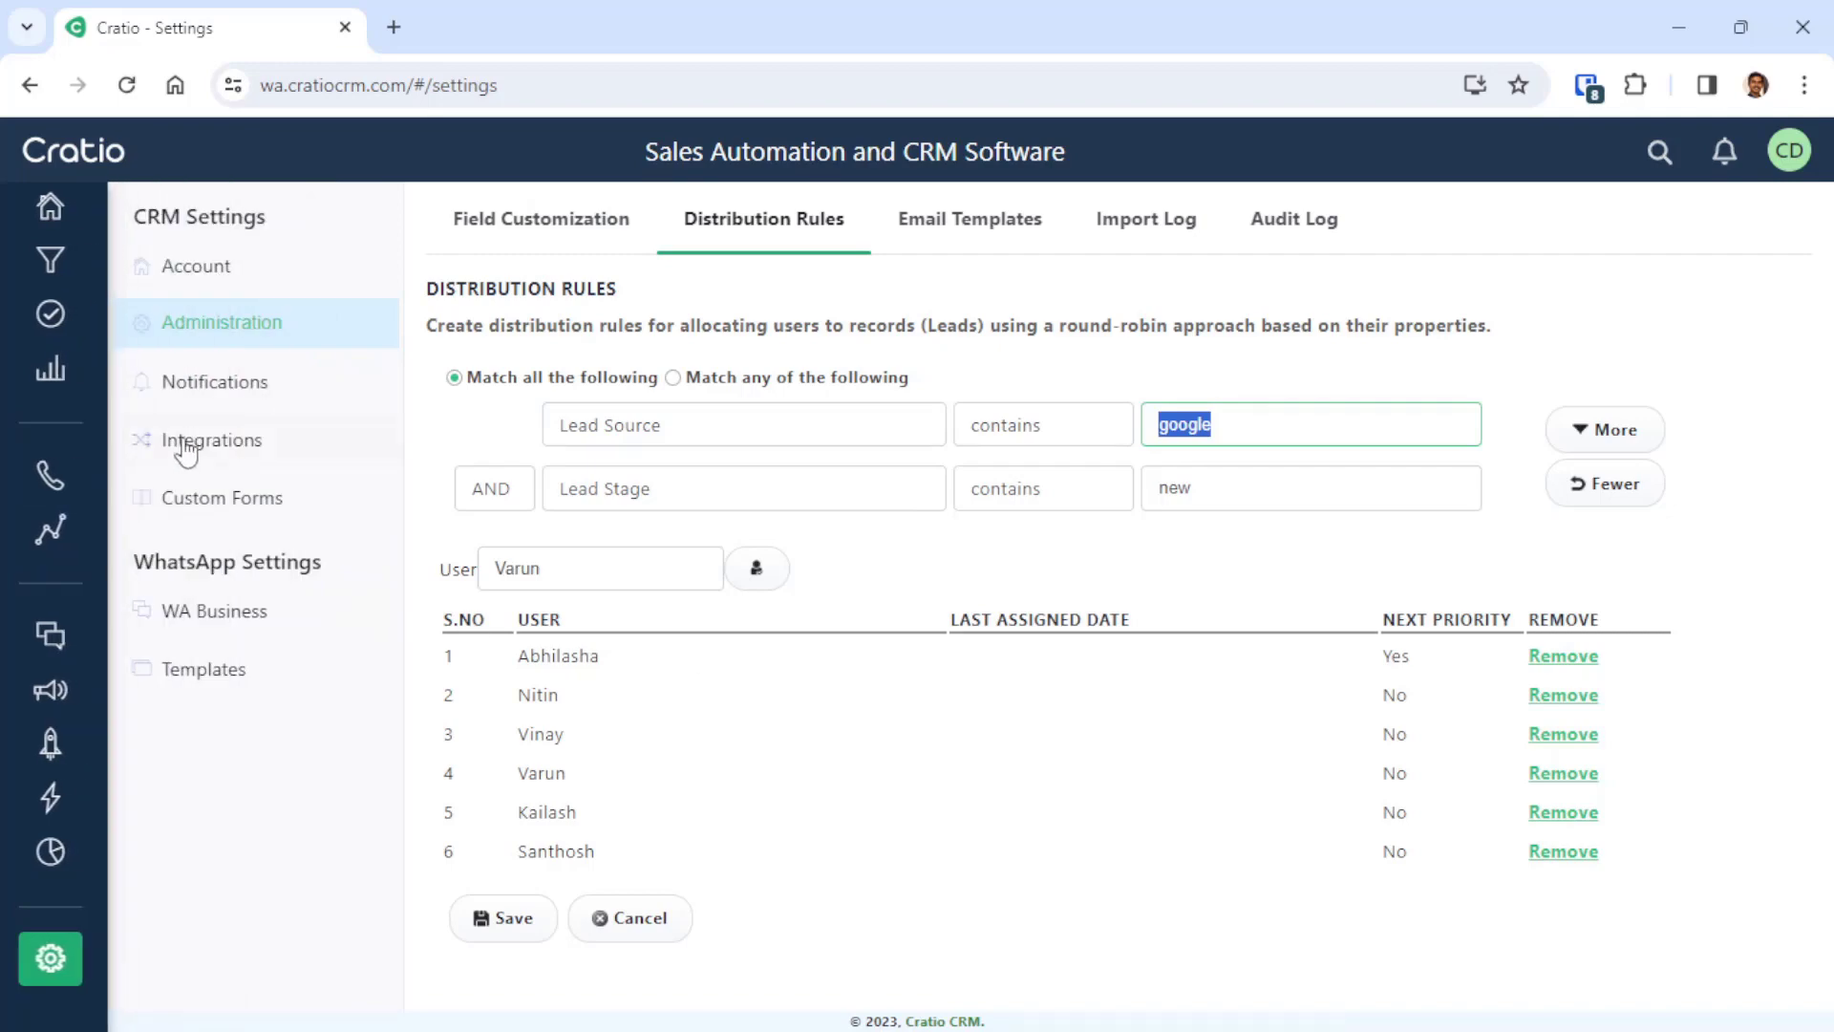
{"action": "left_click", "coordinate": [229, 387]}
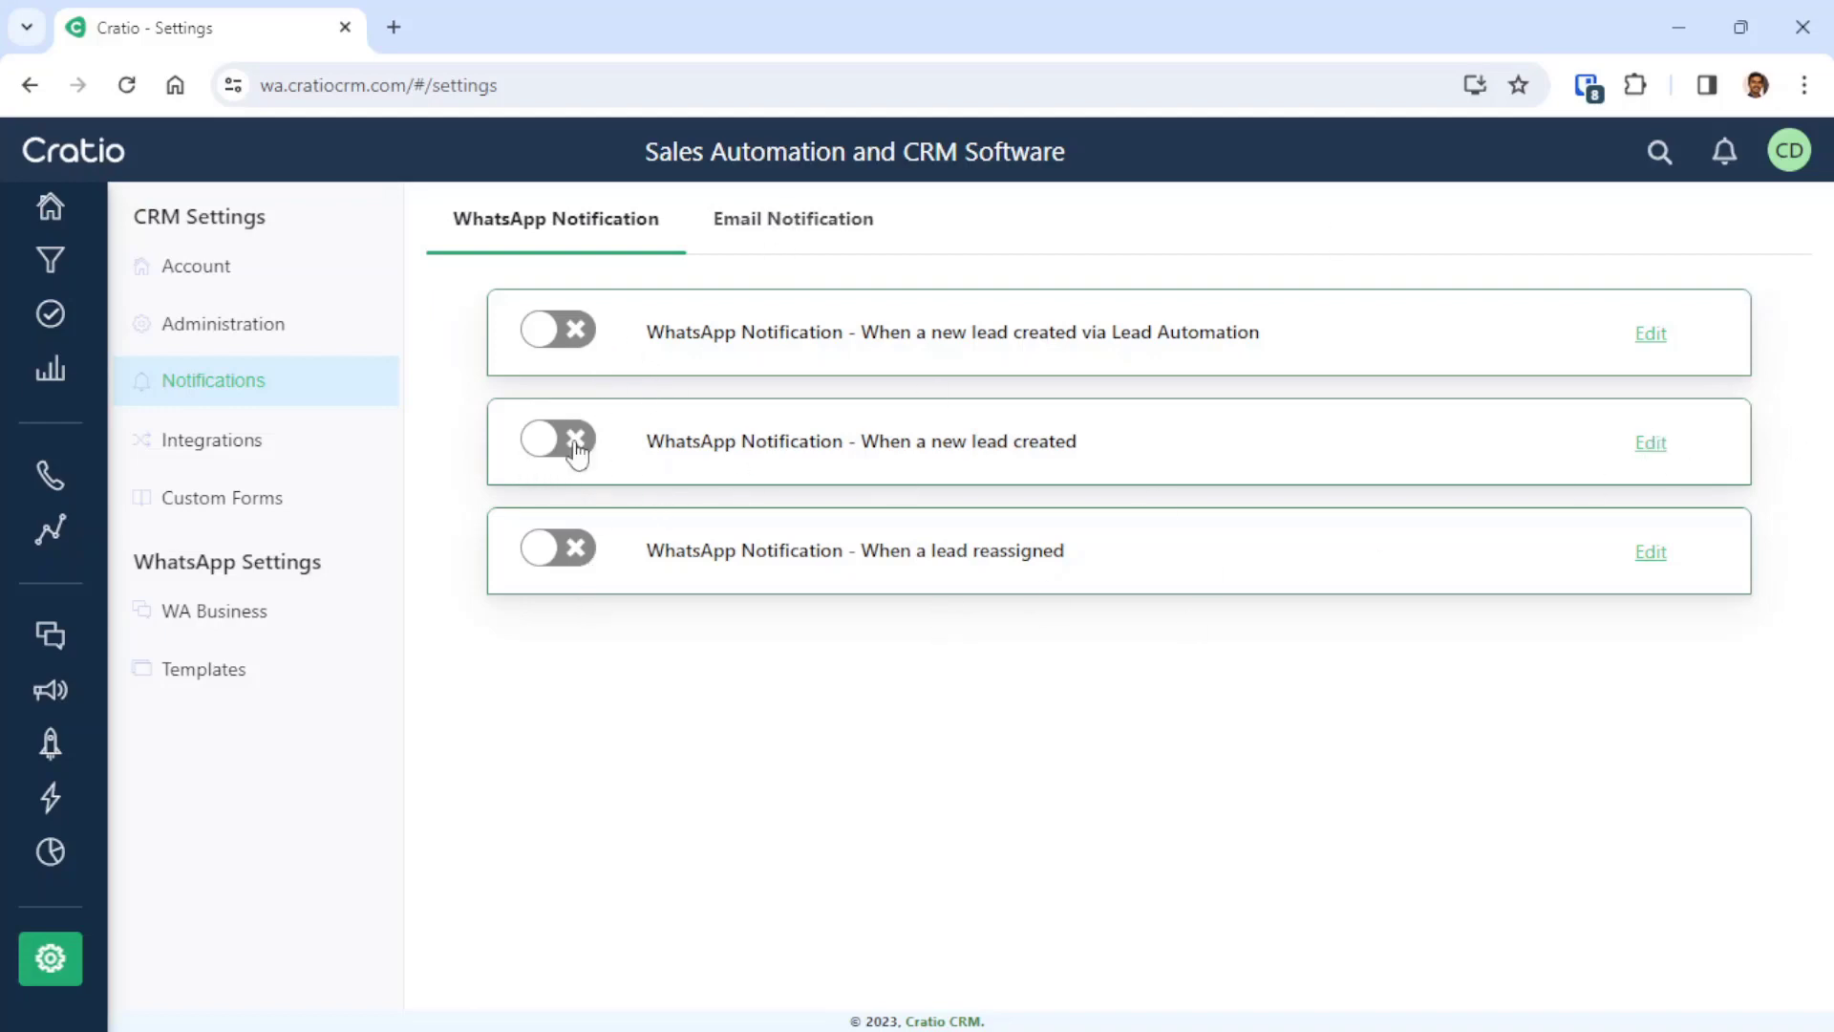
Step: Check the Email and WhatsApp notification tabs, then open the Leads First Response - Last 30 Days report
{"action": "left_click", "coordinate": [820, 222]}
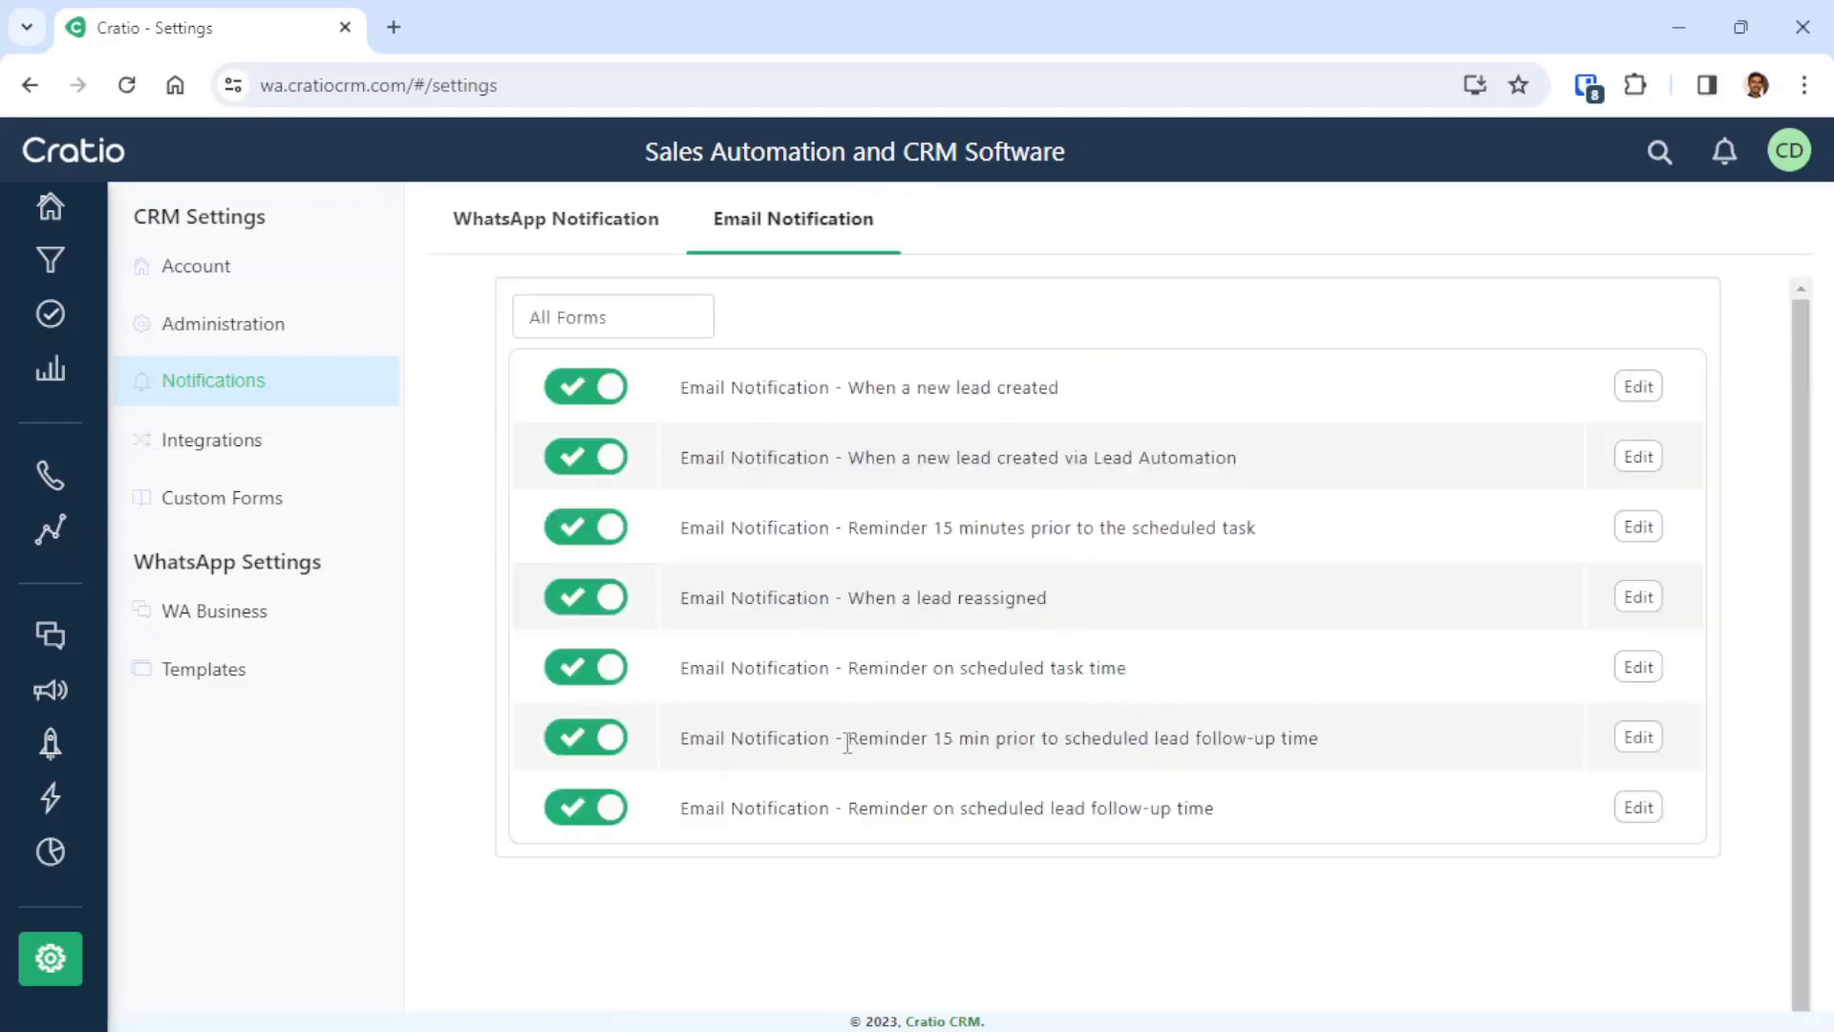
{"action": "left_click", "coordinate": [602, 237]}
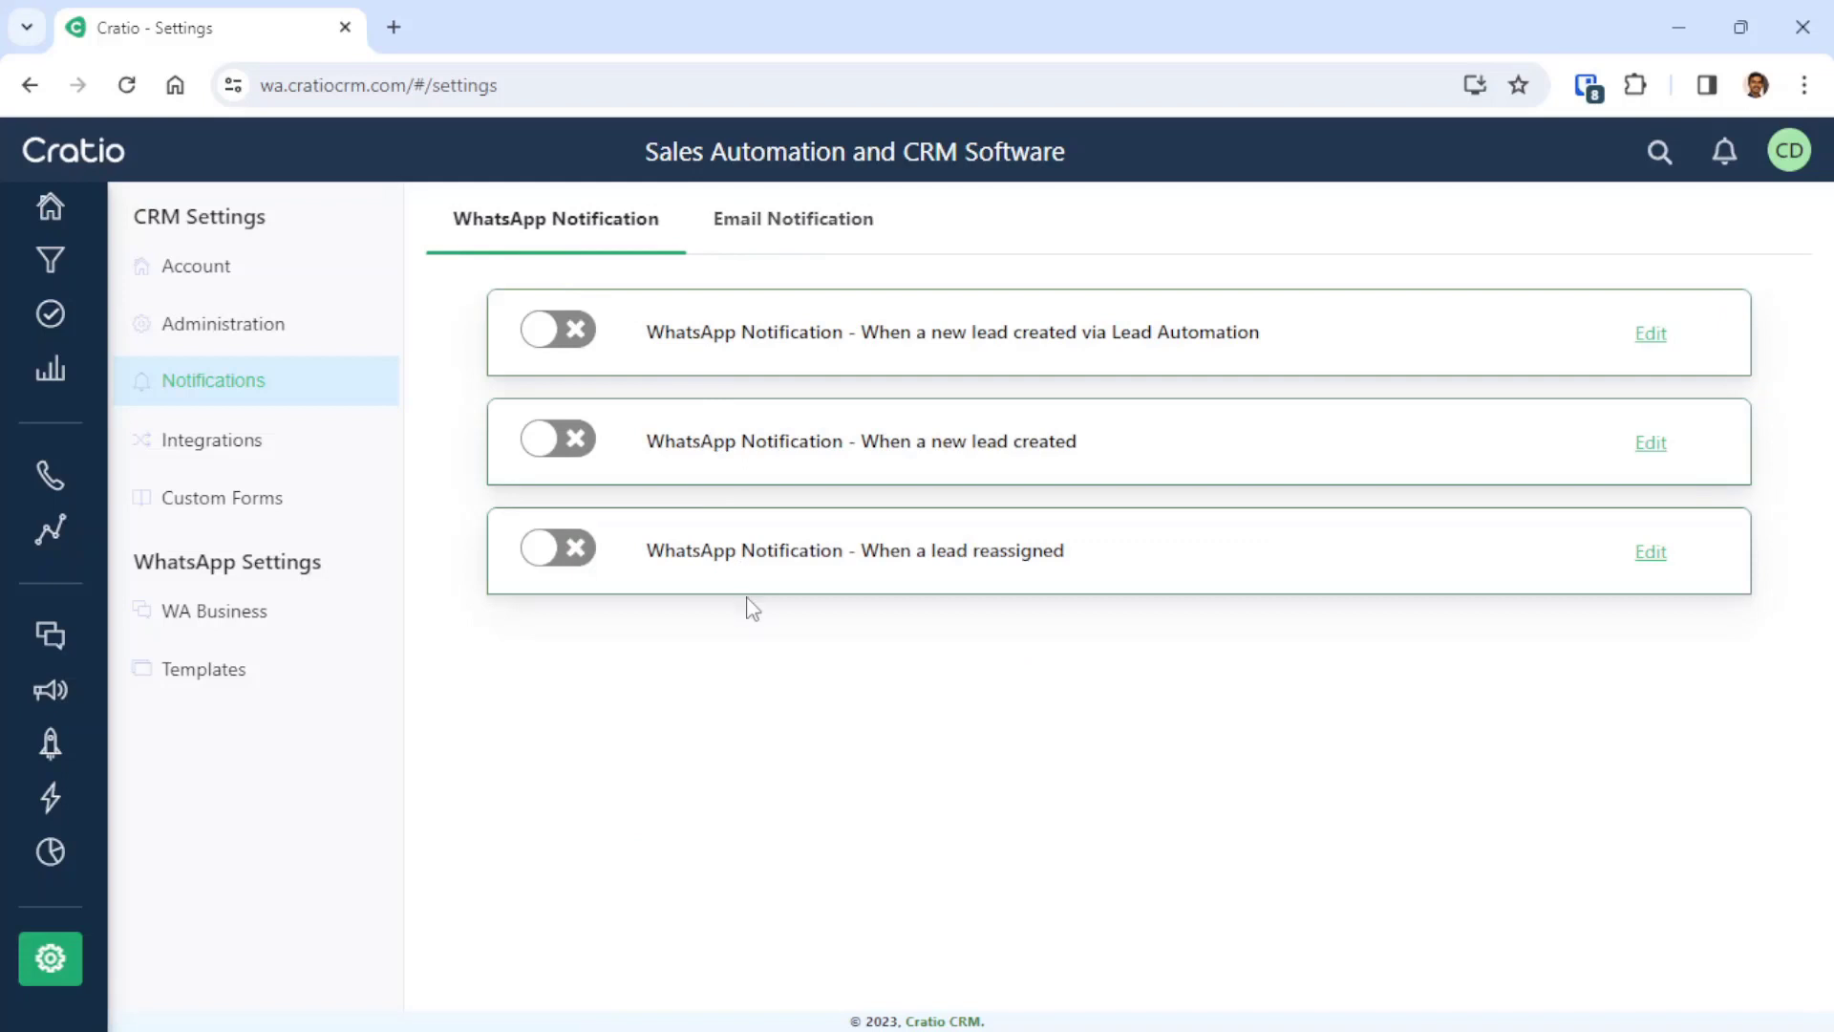
{"action": "mouse_move", "coordinate": [61, 837]}
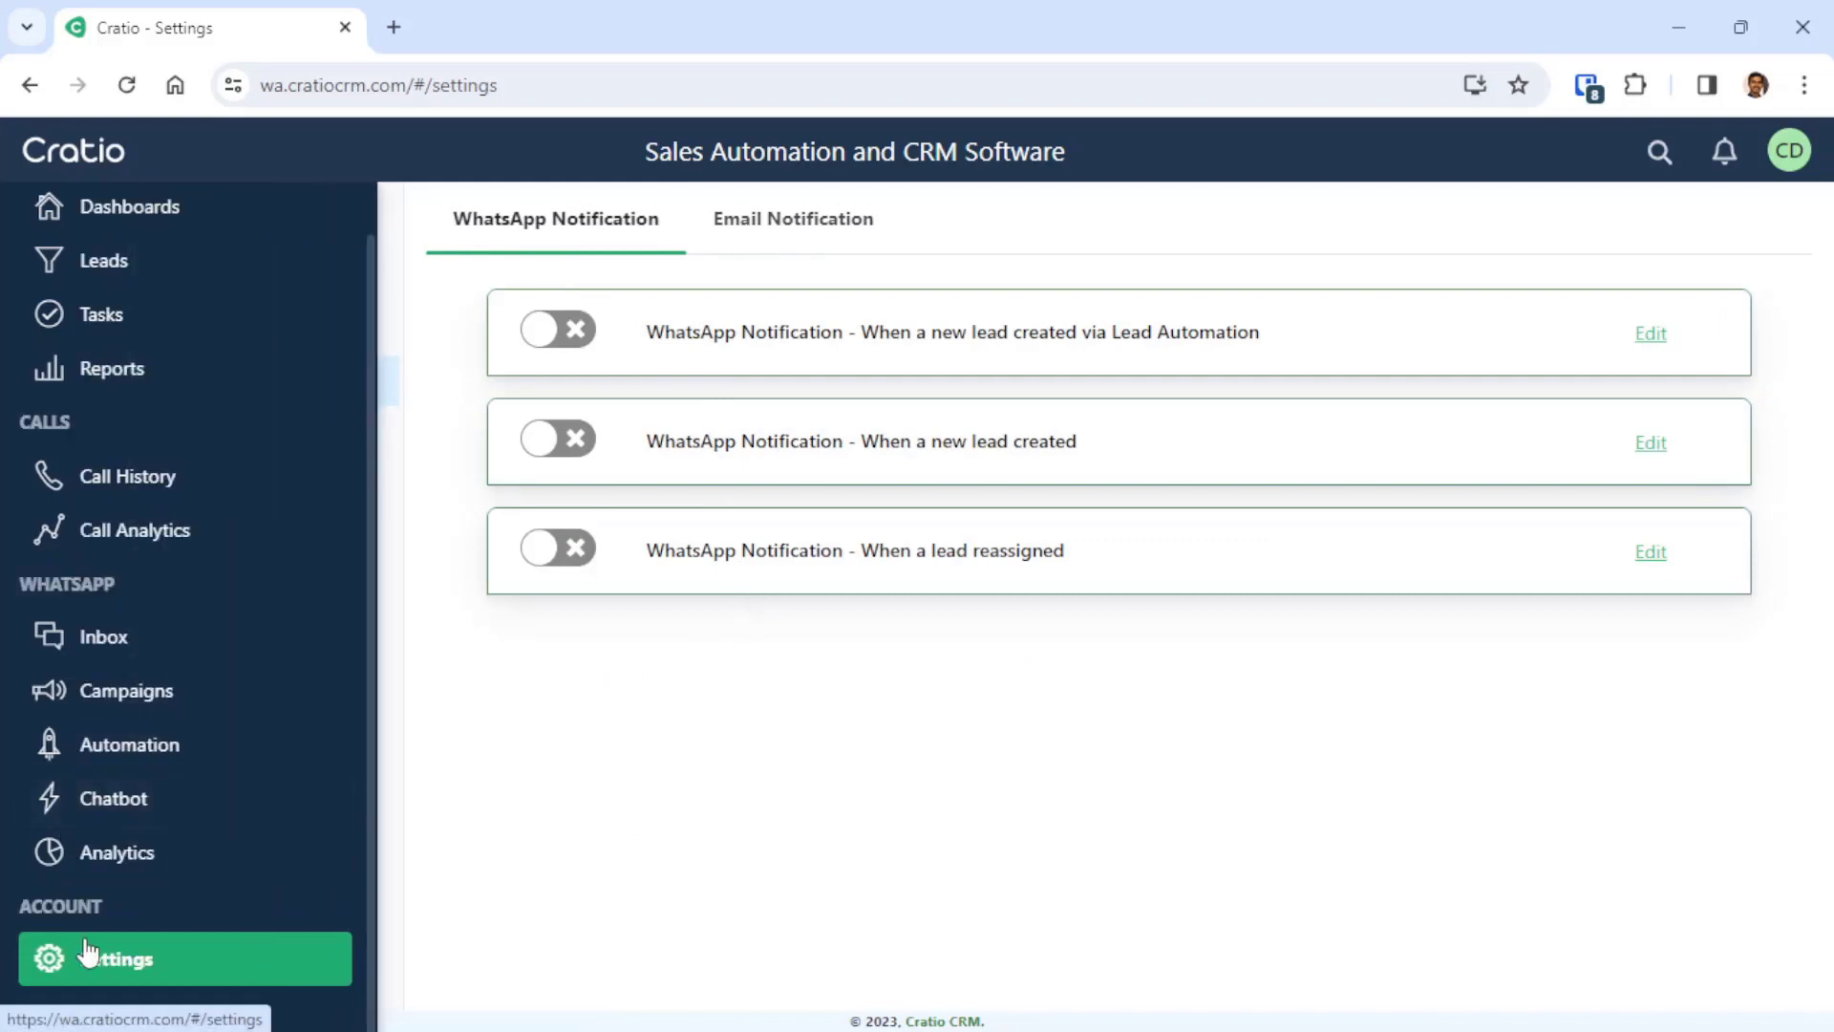
{"action": "left_click", "coordinate": [102, 382]}
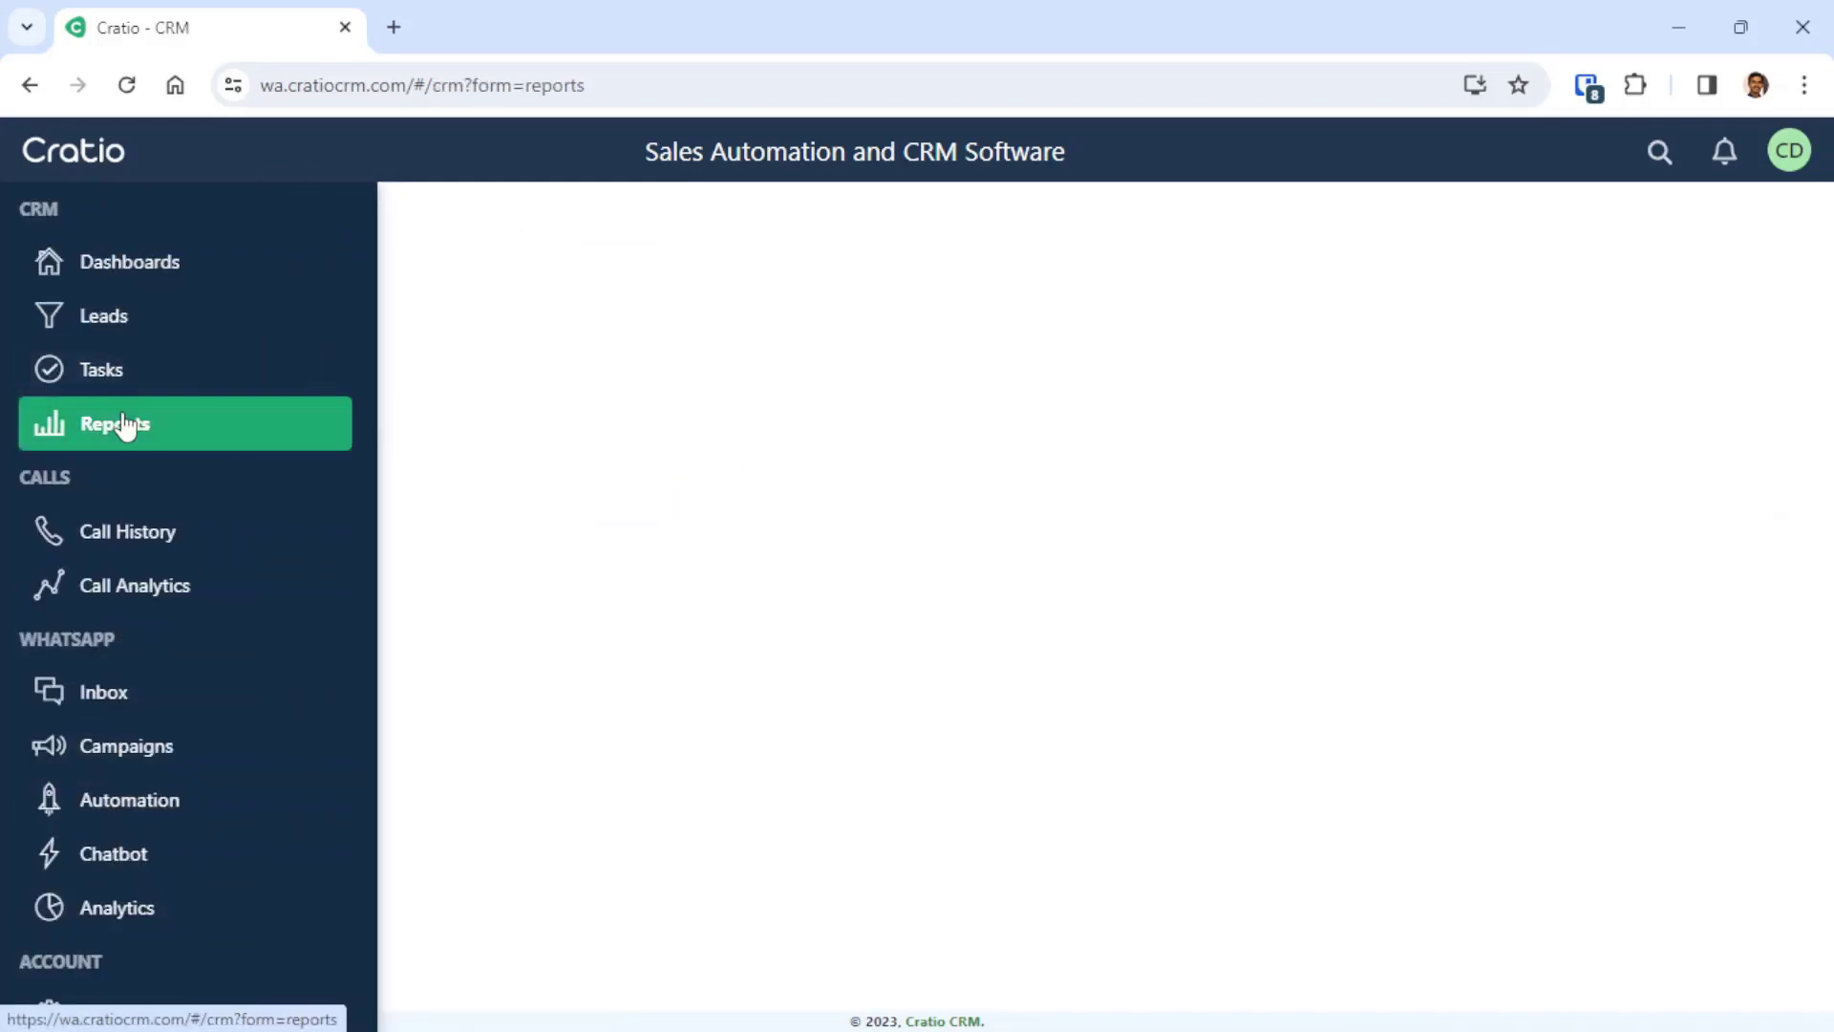
{"action": "scroll", "coordinate": [1247, 604], "scroll_direction": "down", "scroll_amount": 8}
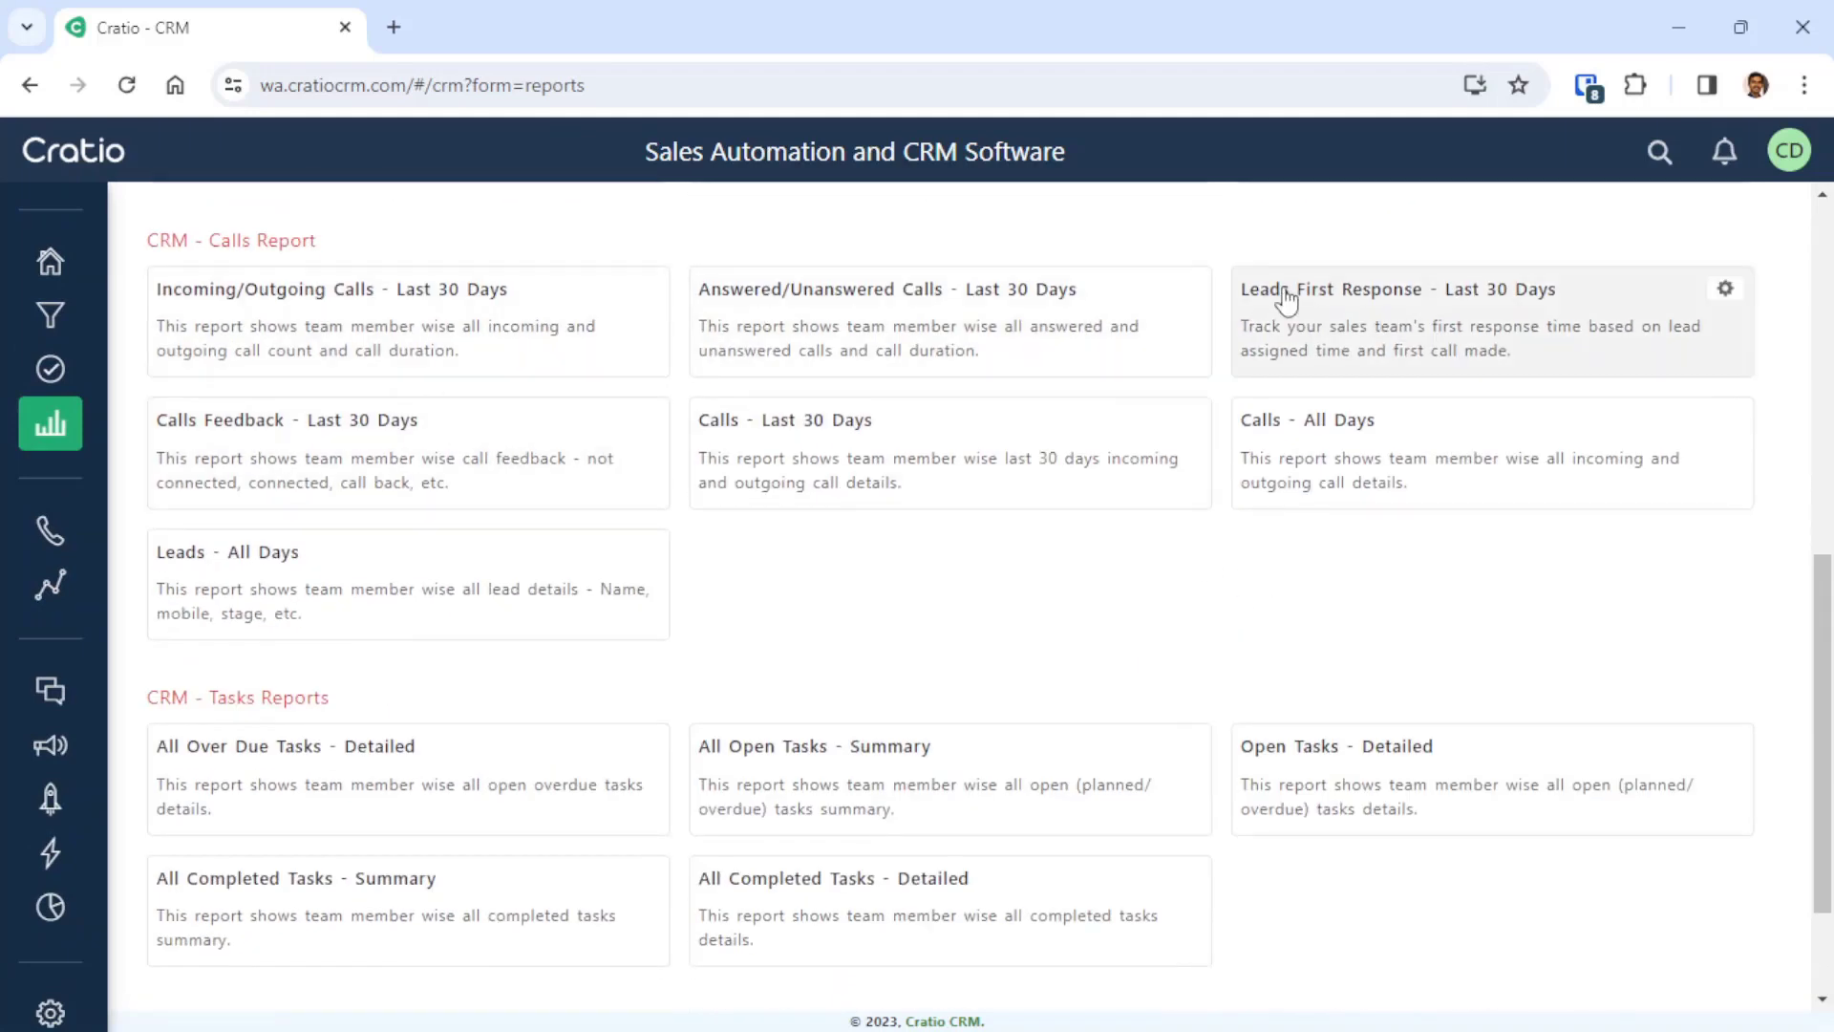
{"action": "left_click", "coordinate": [1366, 298]}
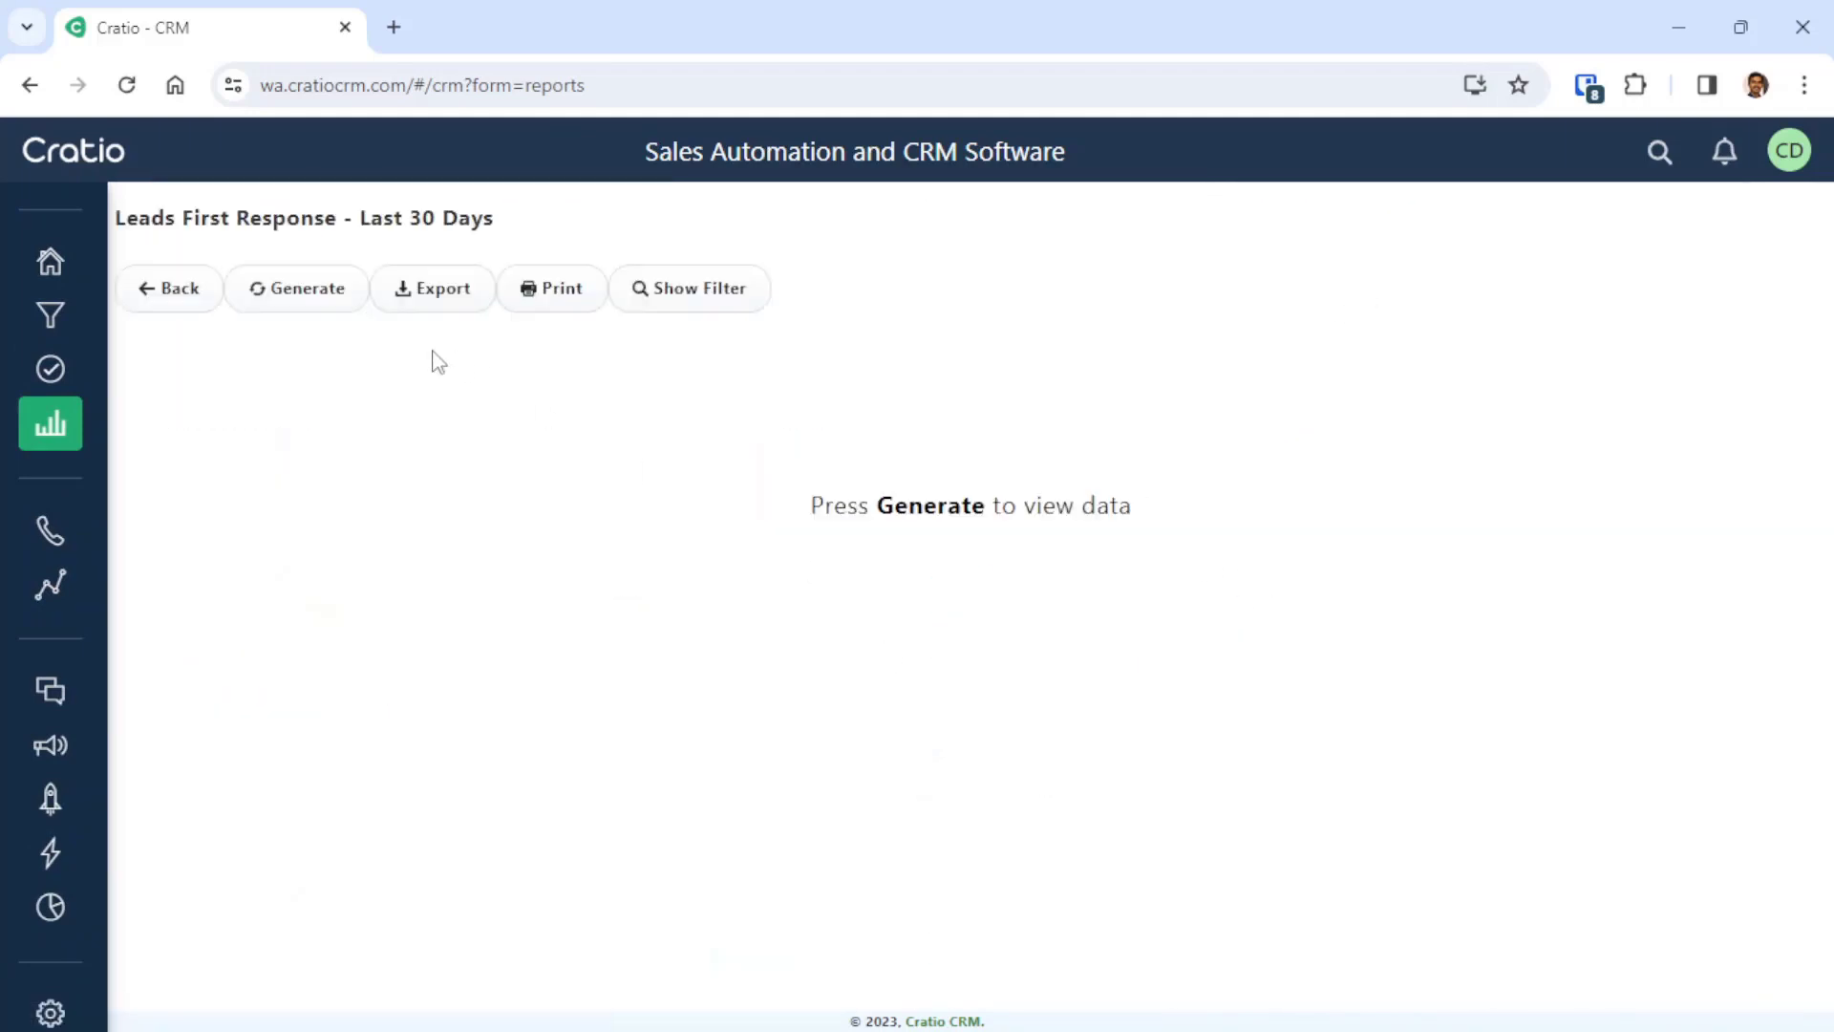
Step: Generate the report and drill into the first lead owner's 27 leads by lead date
{"action": "left_click", "coordinate": [303, 290]}
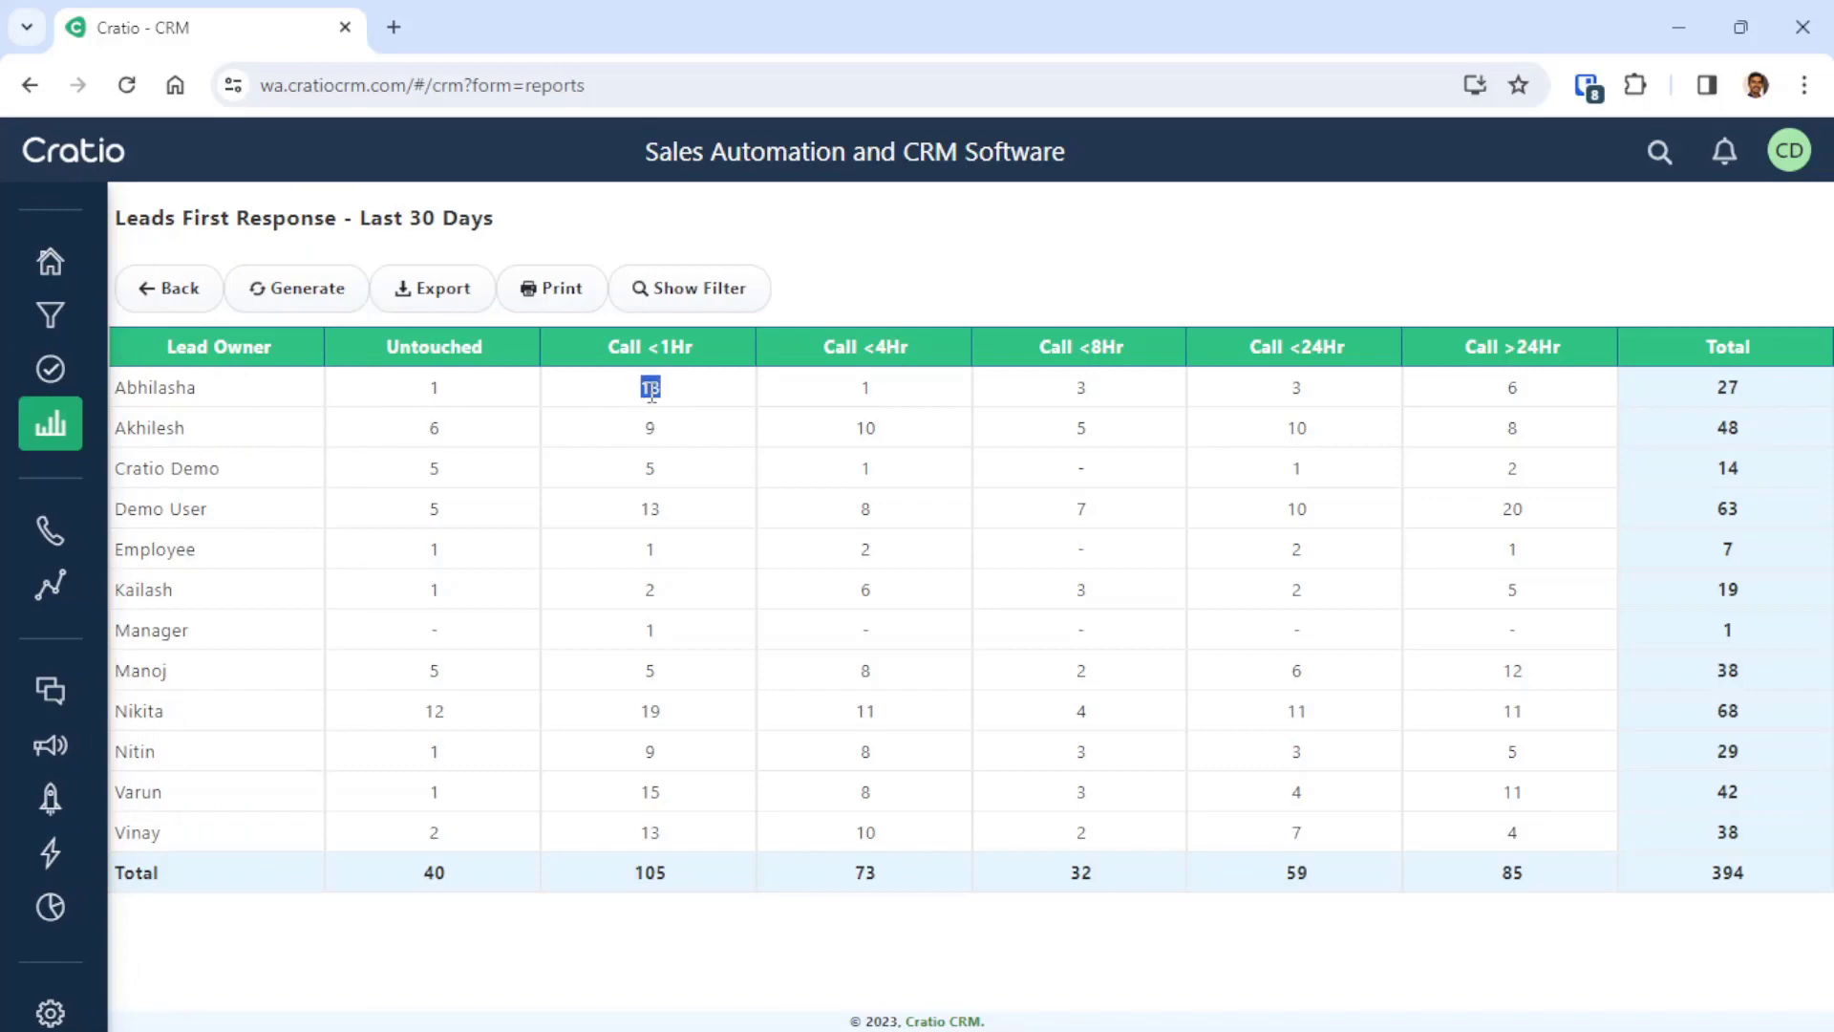
{"action": "double_click", "coordinate": [1516, 389]}
{"action": "left_click", "coordinate": [1543, 401]}
{"action": "left_click", "coordinate": [182, 390]}
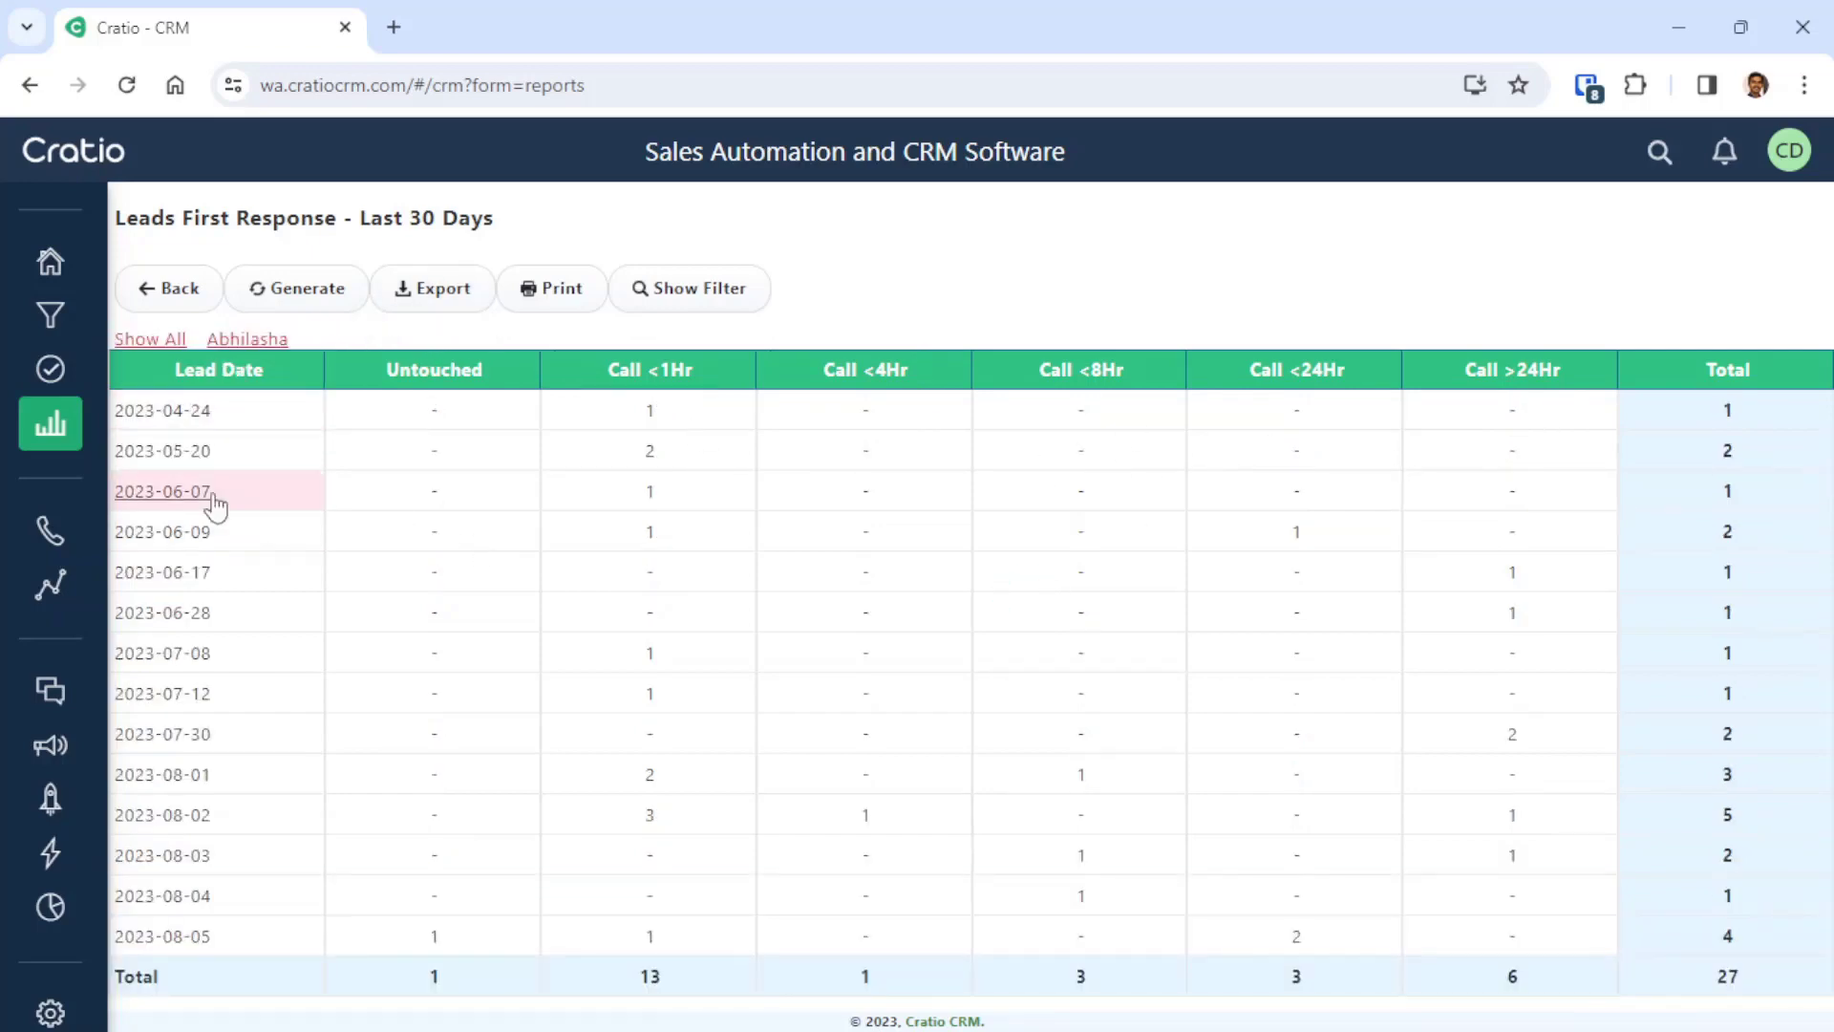